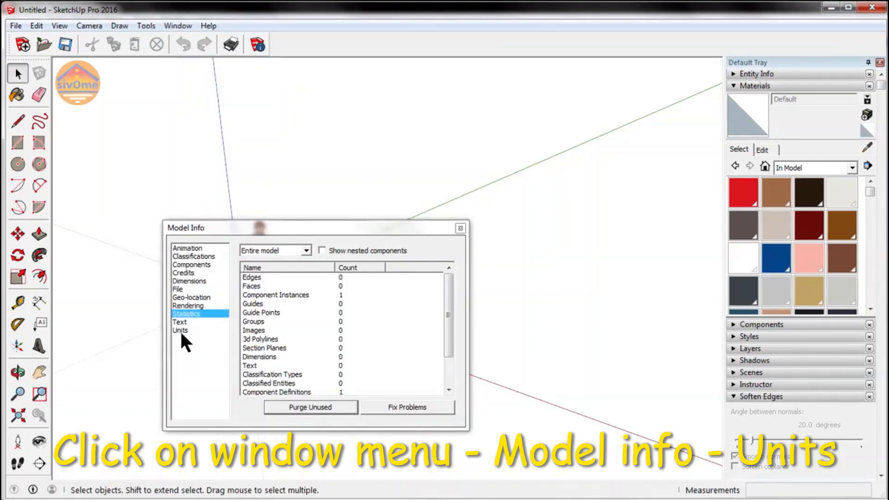
- Open the model's unit settings and choose the Decimal length format
{"action": "left_click", "coordinate": [179, 330]}
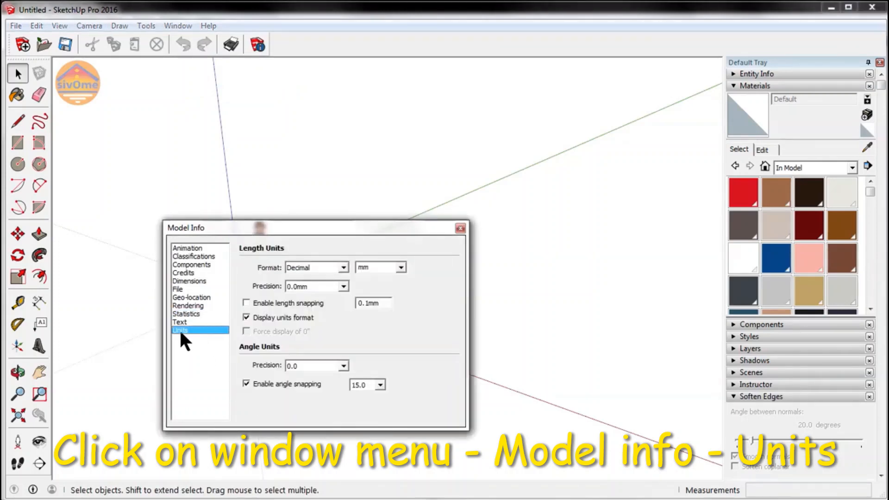
{"action": "left_click", "coordinate": [343, 267]}
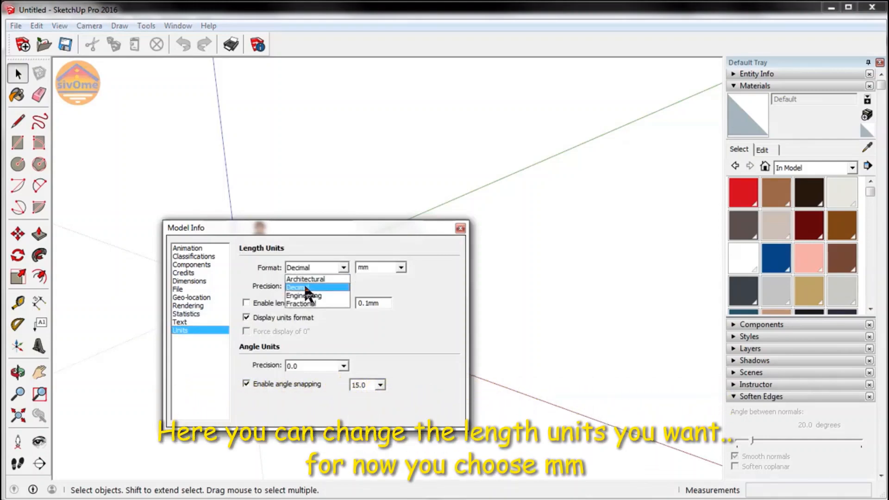
{"action": "left_click", "coordinate": [305, 288]}
- Try other decimal length units, including feet, centimetres and metres
{"action": "left_click", "coordinate": [400, 267]}
{"action": "left_click", "coordinate": [369, 284]}
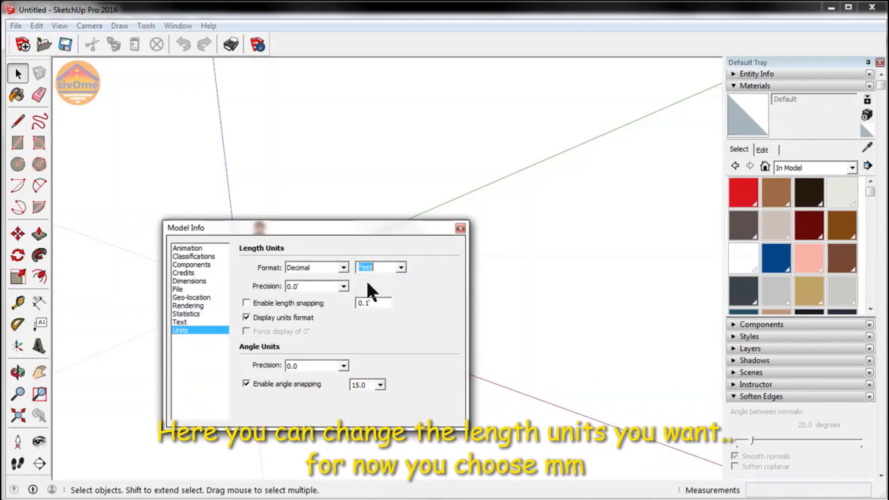
{"action": "left_click", "coordinate": [401, 267]}
{"action": "left_click", "coordinate": [393, 277]}
{"action": "left_click", "coordinate": [401, 268]}
{"action": "left_click", "coordinate": [366, 304]}
{"action": "left_click", "coordinate": [401, 268]}
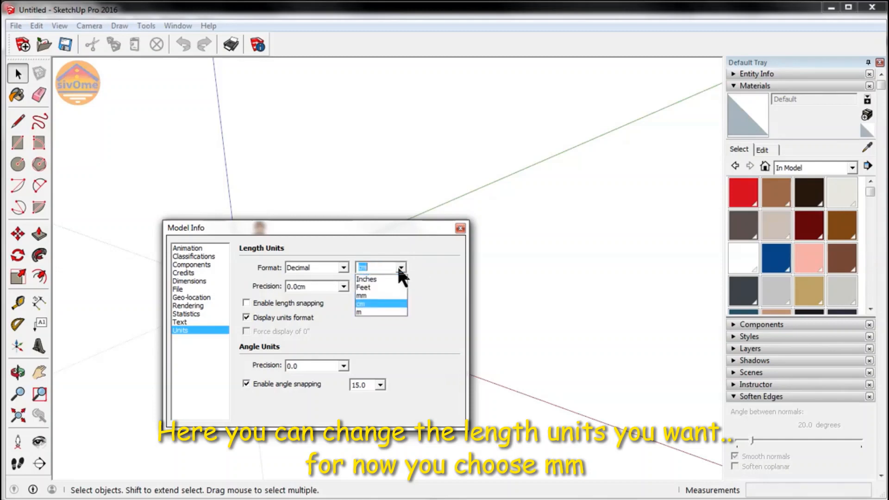
{"action": "left_click", "coordinate": [366, 311]}
- Set the length unit to mm and close the model information dialog
{"action": "left_click", "coordinate": [398, 264]}
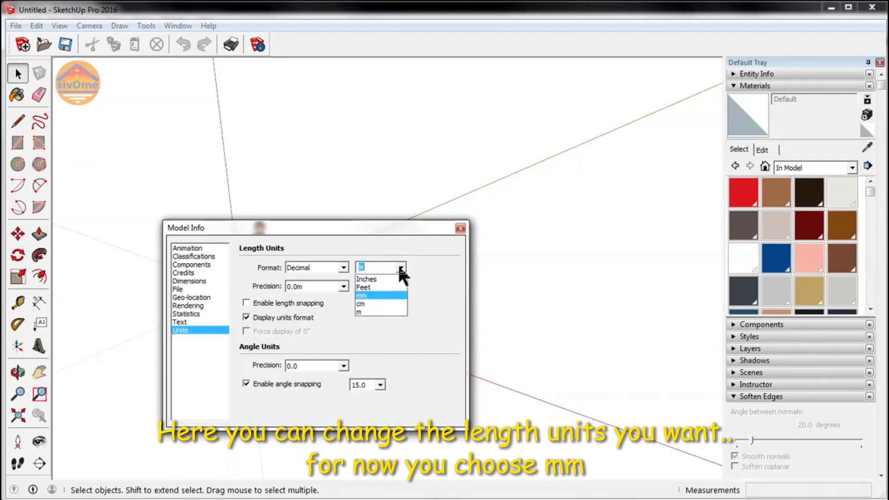
{"action": "left_click", "coordinate": [368, 295]}
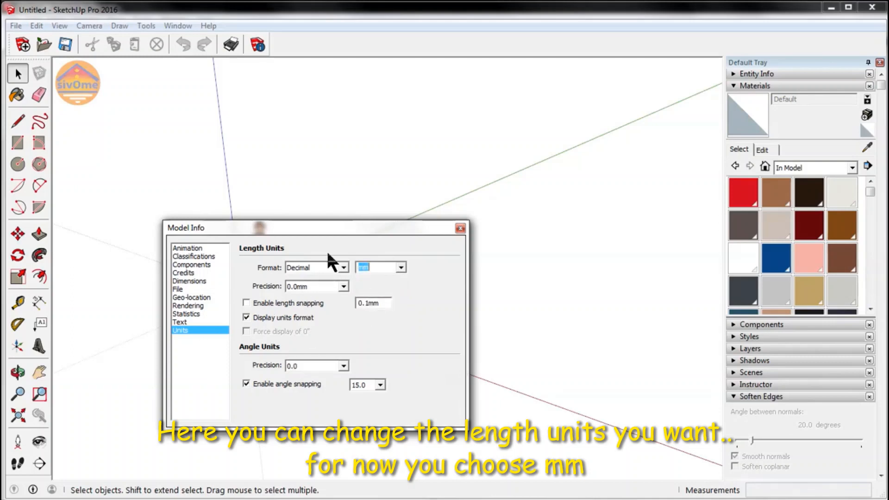
{"action": "left_click_drag", "start_coordinate": [332, 227], "coordinate": [315, 148]}
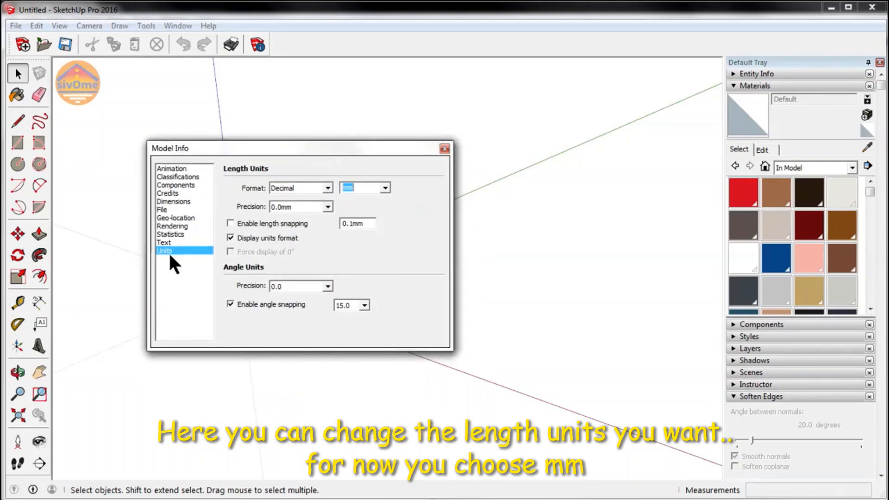
{"action": "left_click", "coordinate": [445, 148]}
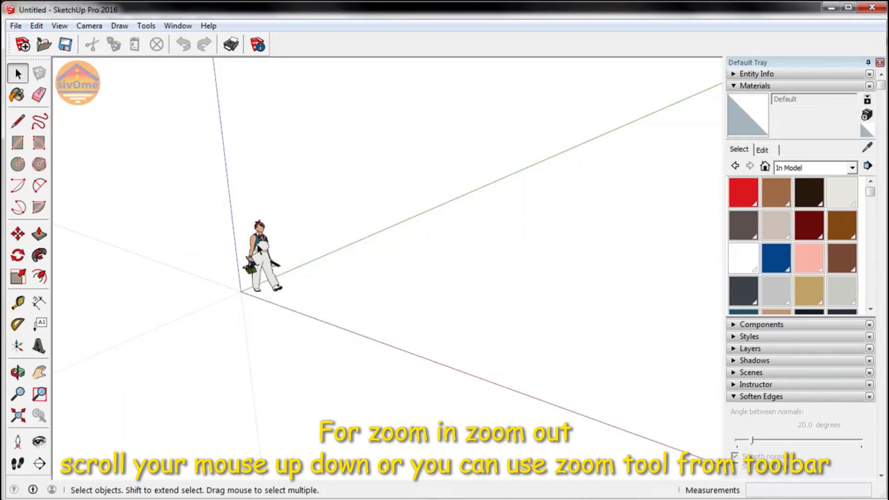
- Zoom the view in and out around the standing figure with the Zoom tool
{"action": "left_click", "coordinate": [19, 394]}
{"action": "left_click_drag", "start_coordinate": [235, 291], "coordinate": [237, 240]}
{"action": "scroll", "coordinate": [238, 241], "scroll_direction": "down", "scroll_amount": 3}
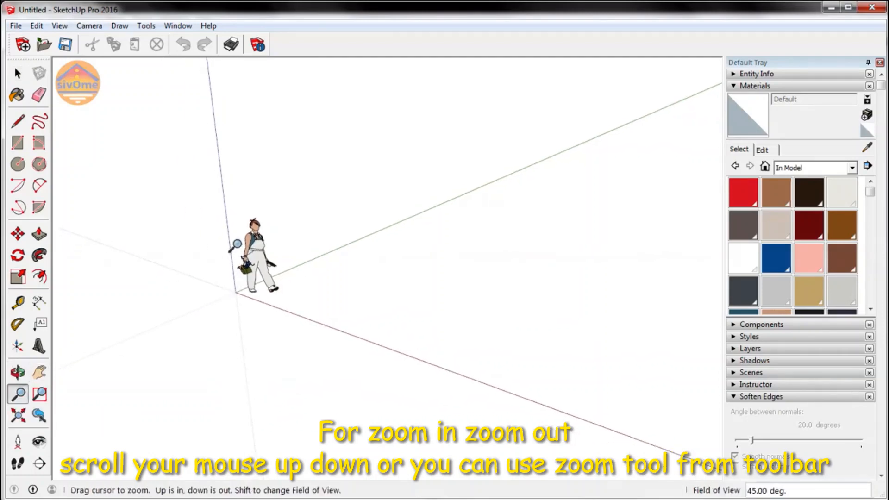
{"action": "left_click_drag", "start_coordinate": [205, 212], "coordinate": [294, 233]}
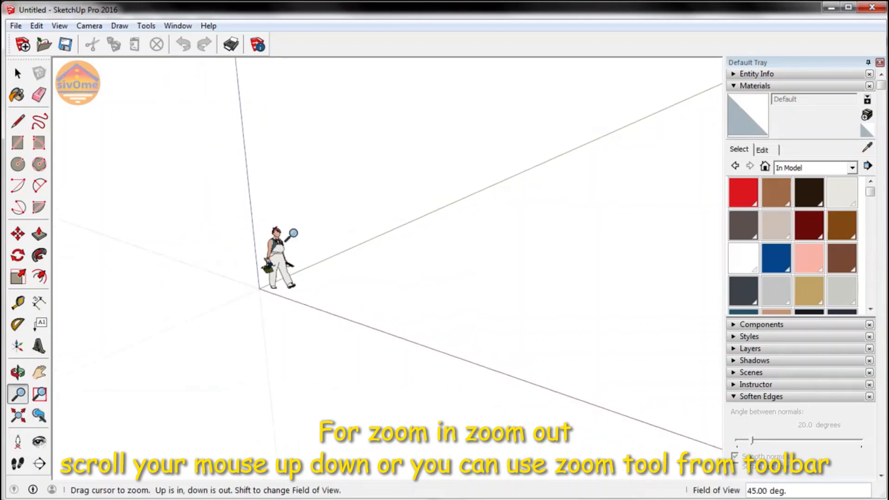
- Zoom a window around the standing figure and view it closer and farther away
{"action": "left_click", "coordinate": [40, 394]}
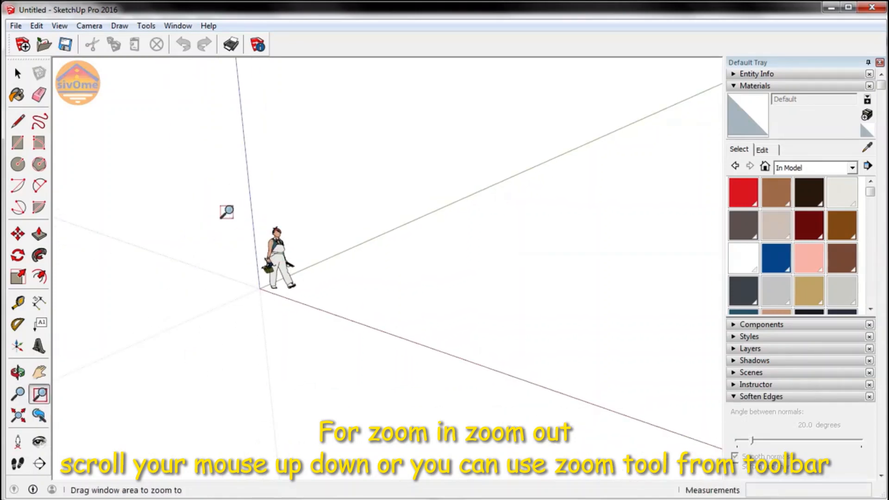
{"action": "left_click_drag", "start_coordinate": [229, 210], "coordinate": [327, 324]}
{"action": "key", "text": "space"}
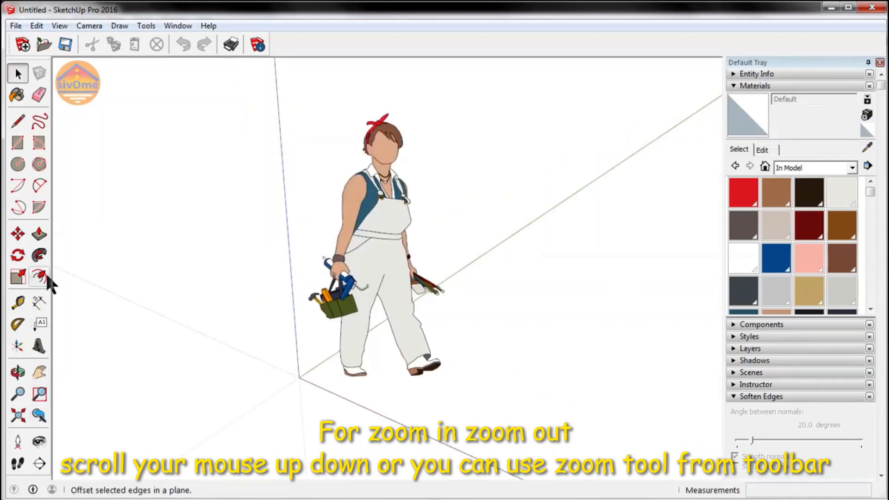
{"action": "scroll", "coordinate": [391, 255], "scroll_direction": "up", "scroll_amount": 2}
{"action": "scroll", "coordinate": [391, 256], "scroll_direction": "down", "scroll_amount": 5}
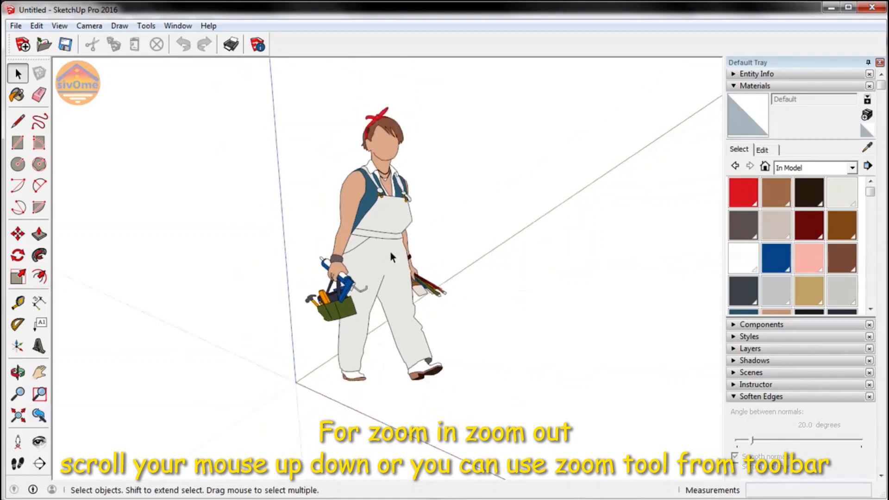
{"action": "scroll", "coordinate": [387, 252], "scroll_direction": "up", "scroll_amount": 3}
{"action": "scroll", "coordinate": [385, 252], "scroll_direction": "down", "scroll_amount": 3}
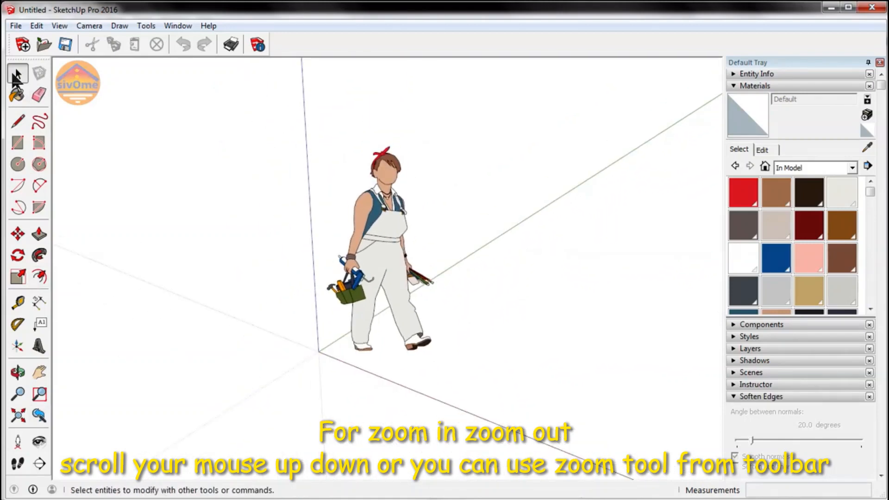
- Select the standing figure component and erase it from the model
{"action": "left_click", "coordinate": [373, 221]}
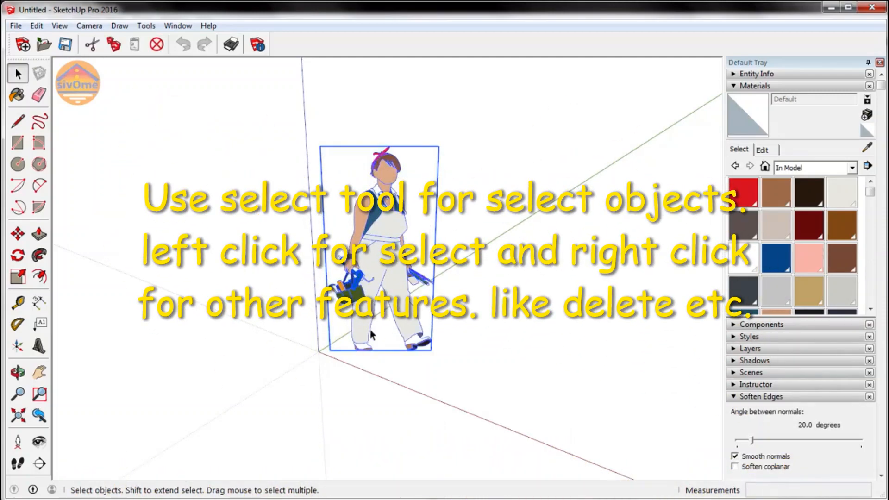
{"action": "right_click", "coordinate": [382, 272]}
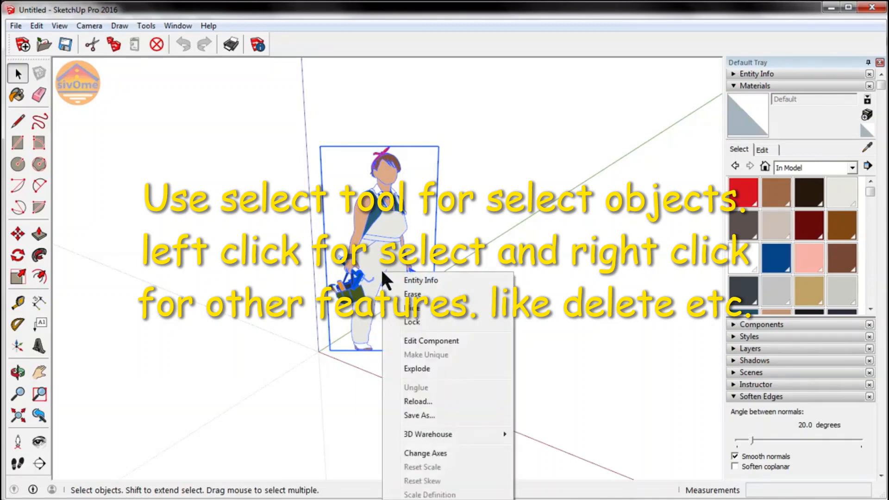
{"action": "left_click", "coordinate": [412, 295]}
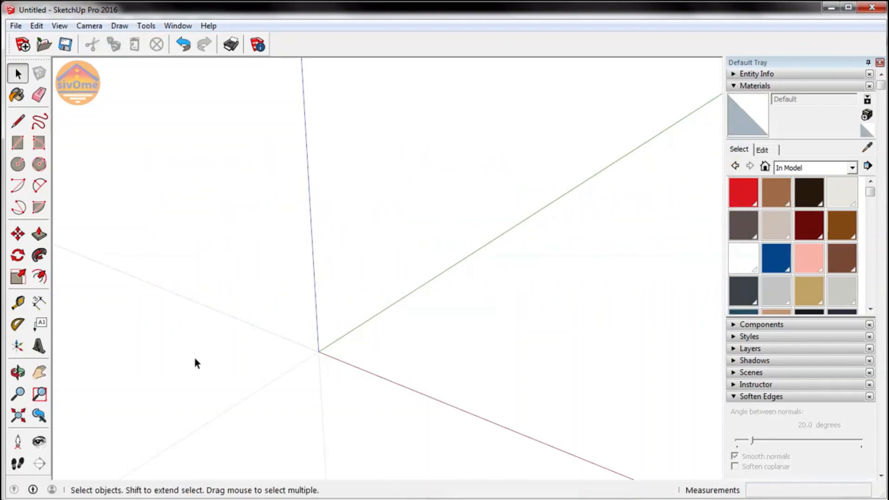
- Draw a 200 by 100 mm rectangle on the ground plane, starting at the origin
{"action": "left_click", "coordinate": [19, 145]}
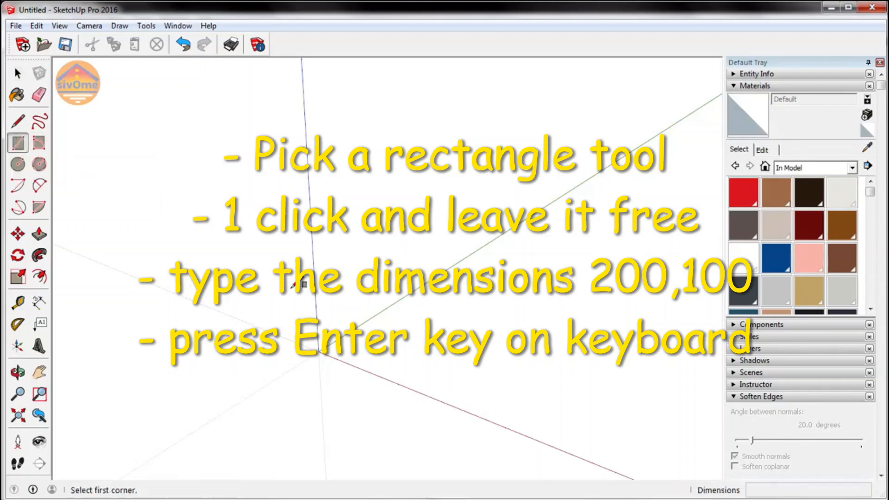
{"action": "left_click", "coordinate": [322, 355]}
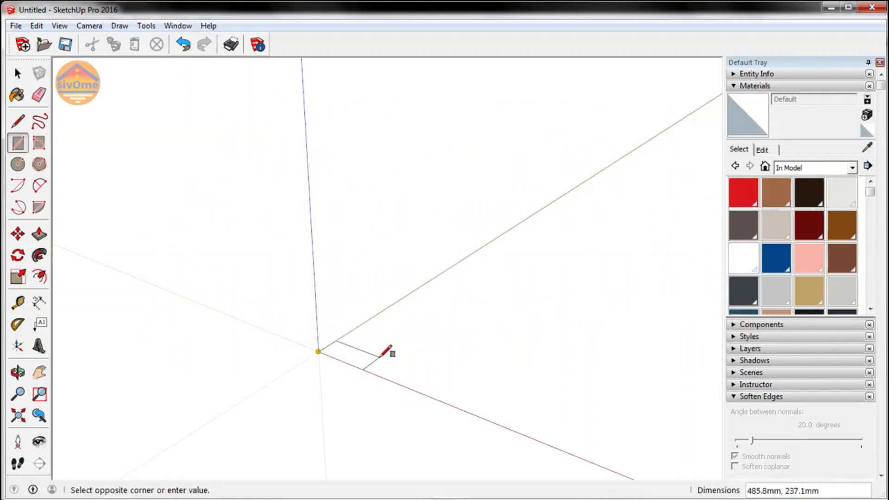
{"action": "type", "text": "200,100"}
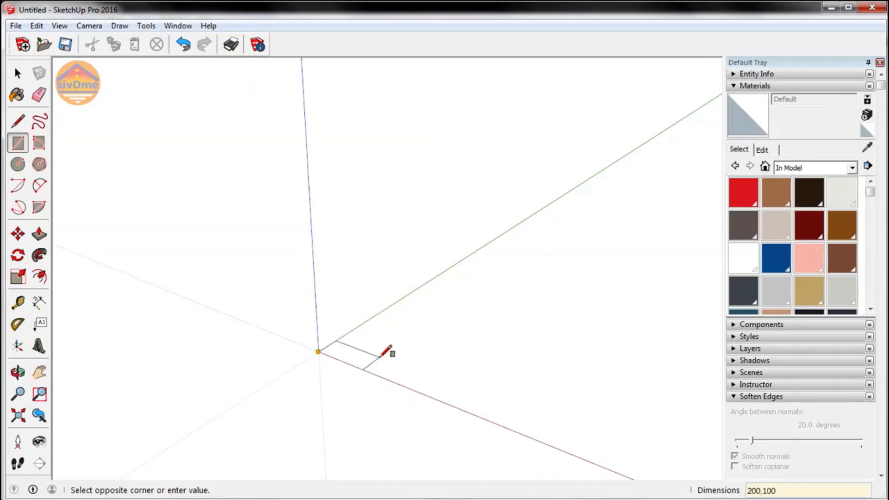
{"action": "key", "text": "Return"}
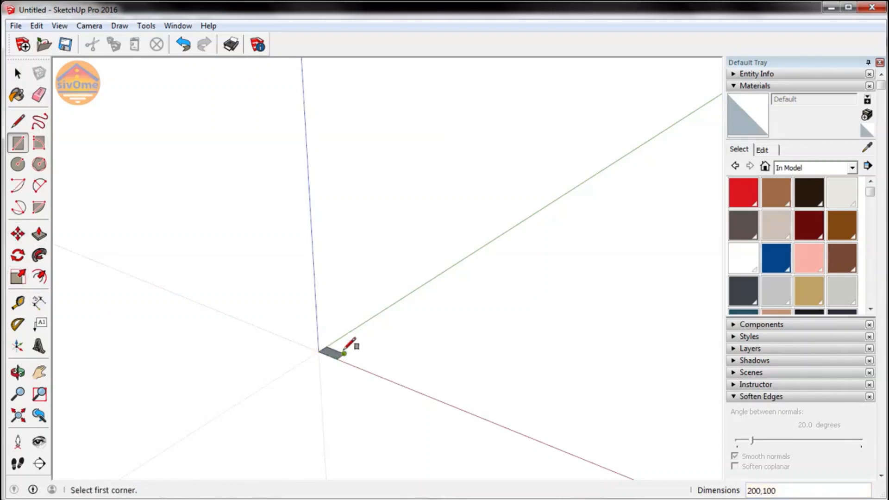
- Try pulling the rectangle's face up about 85 mm with Push/Pull, and undo the extrusion
{"action": "scroll", "coordinate": [316, 347], "scroll_direction": "up", "scroll_amount": 5}
{"action": "scroll", "coordinate": [315, 348], "scroll_direction": "up", "scroll_amount": 4}
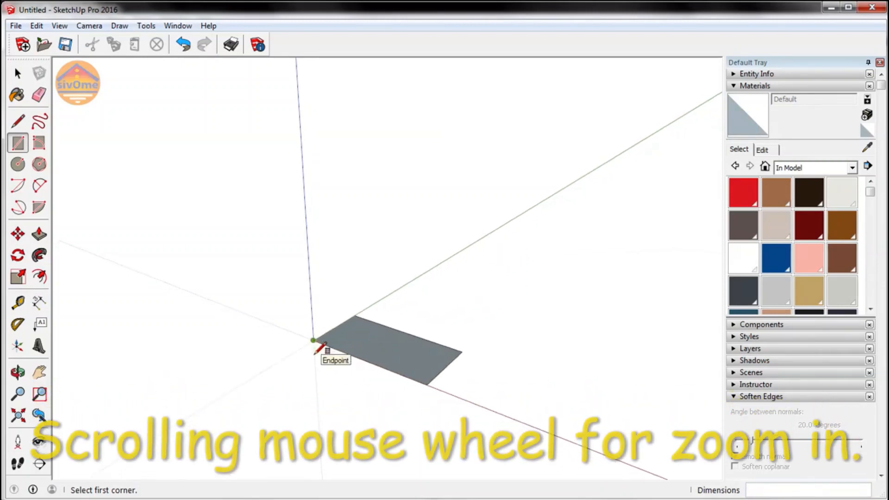
{"action": "scroll", "coordinate": [390, 329], "scroll_direction": "down", "scroll_amount": 3}
{"action": "scroll", "coordinate": [390, 333], "scroll_direction": "up", "scroll_amount": 1}
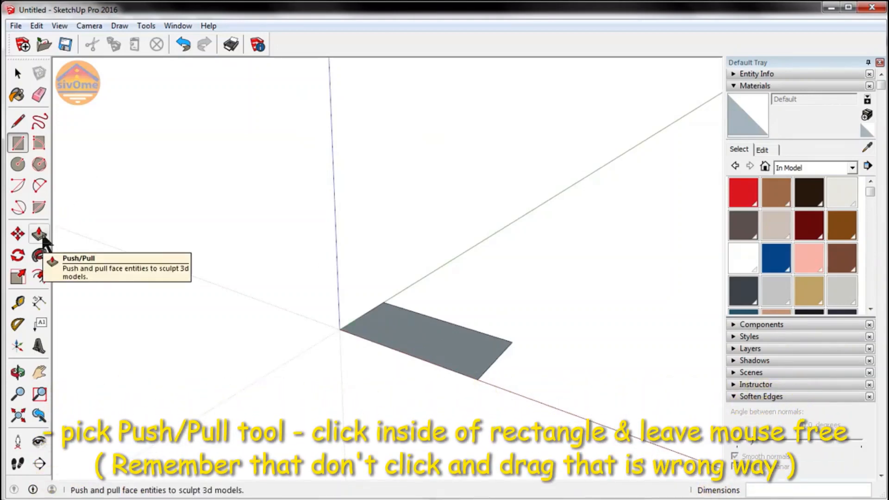
{"action": "left_click", "coordinate": [41, 234]}
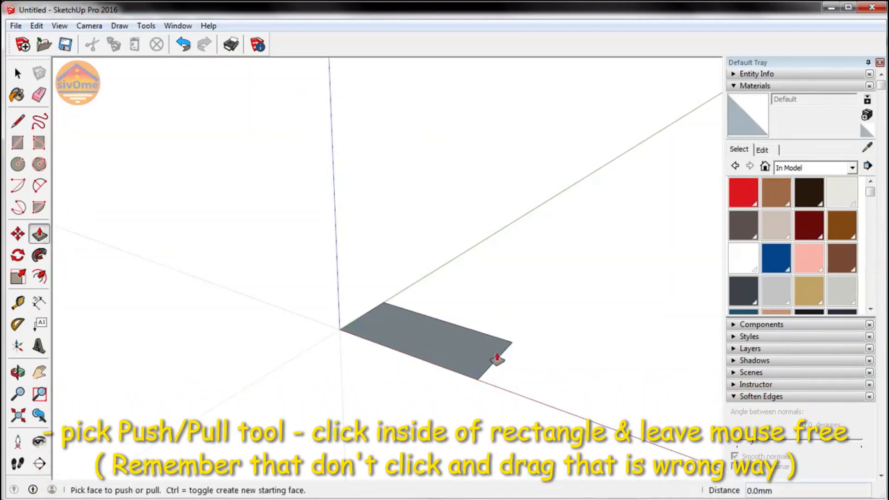
{"action": "left_click", "coordinate": [418, 342]}
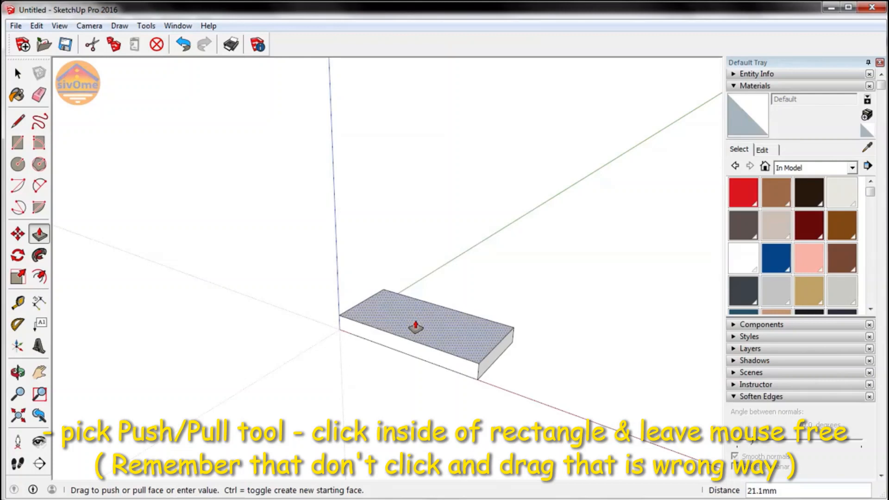
{"action": "key", "text": "Escape"}
{"action": "left_click", "coordinate": [417, 335]}
{"action": "left_click", "coordinate": [408, 278]}
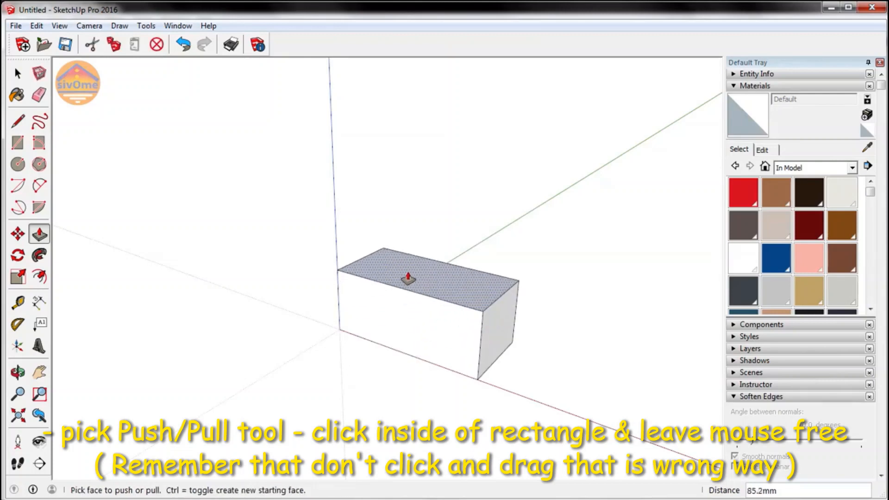
{"action": "key", "text": "ctrl+z"}
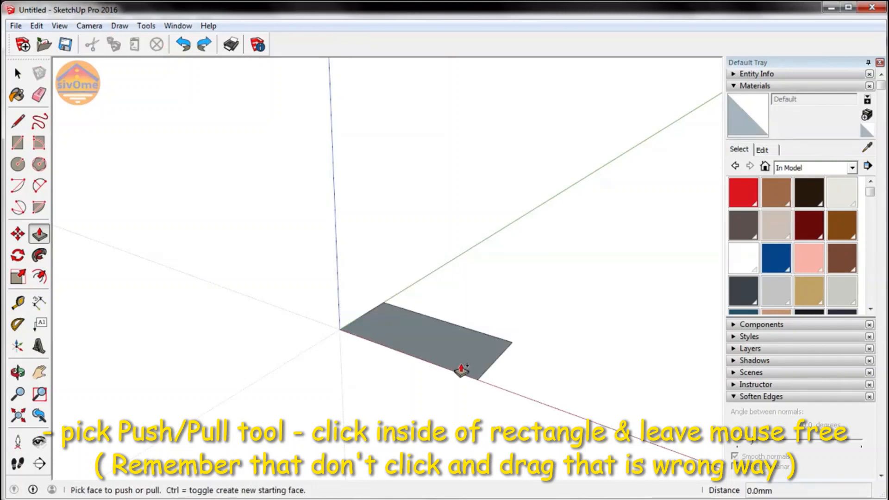
- Push/Pull the rectangle's face upward 50 mm to form a box
{"action": "left_click", "coordinate": [446, 346]}
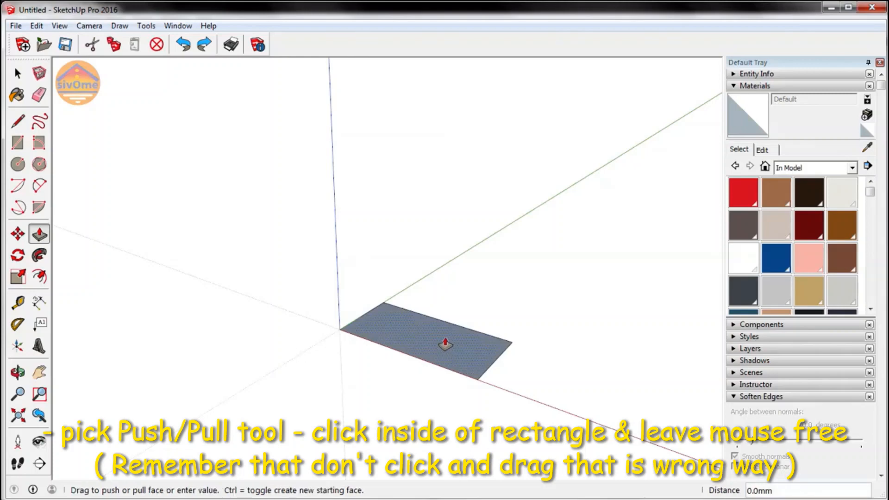
{"action": "left_click", "coordinate": [440, 308]}
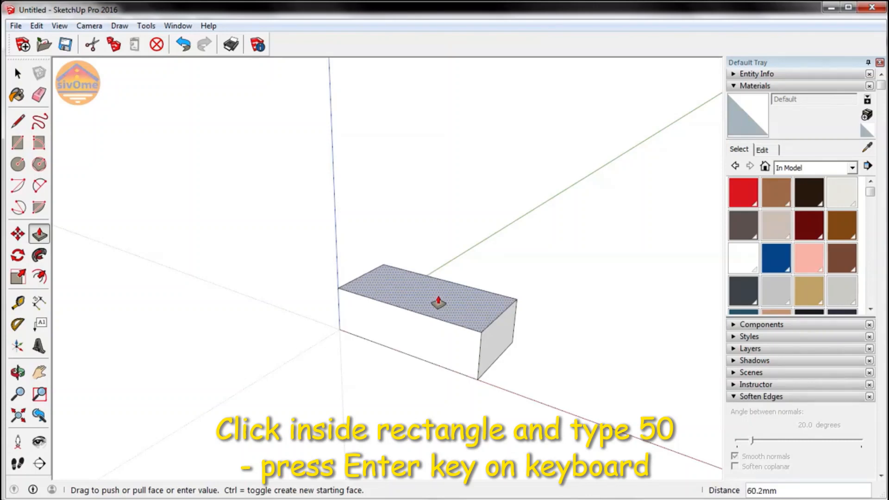
{"action": "type", "text": "50"}
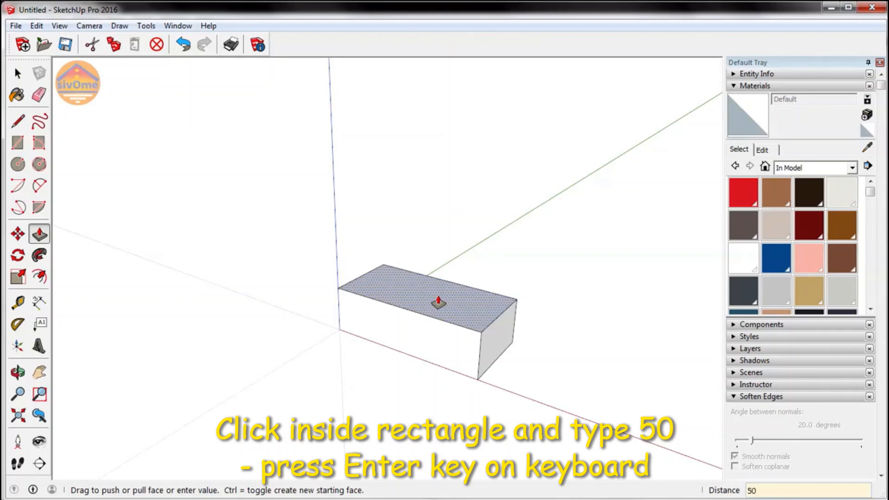
{"action": "key", "text": "Return"}
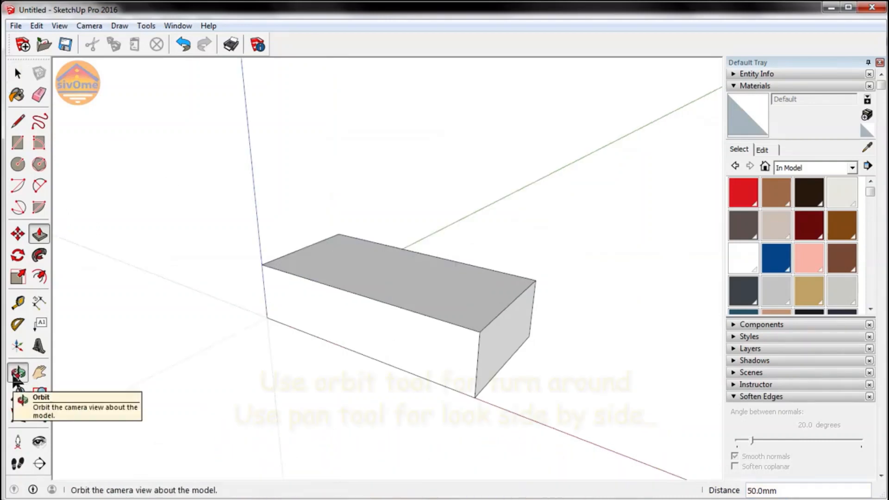
- Orbit around the box to examine its top and front faces, and pan the view sideways
{"action": "left_click", "coordinate": [18, 372]}
{"action": "left_click_drag", "start_coordinate": [295, 339], "coordinate": [381, 352]}
{"action": "scroll", "coordinate": [381, 299], "scroll_direction": "up", "scroll_amount": 5}
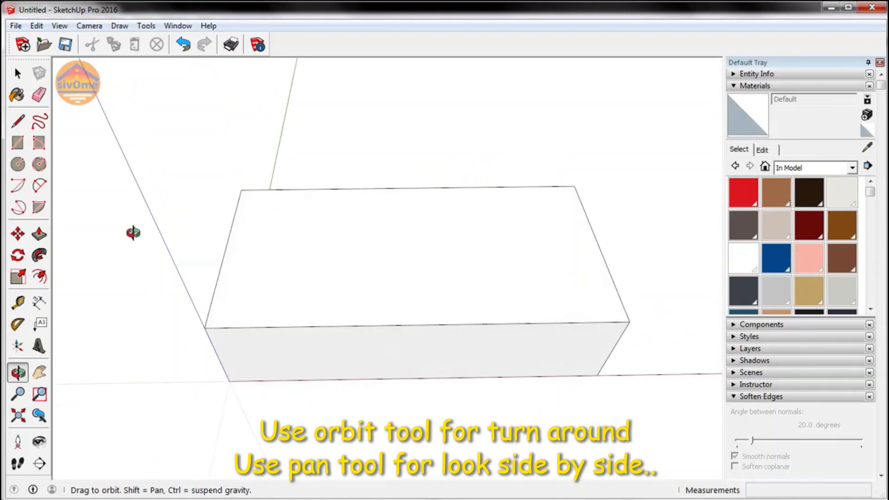
{"action": "left_click", "coordinate": [40, 372]}
{"action": "left_click_drag", "start_coordinate": [311, 294], "coordinate": [7, 314]}
{"action": "mouse_move", "coordinate": [486, 309]}
{"action": "left_mouse_down"}
{"action": "mouse_move", "coordinate": [234, 314]}
{"action": "mouse_move", "coordinate": [490, 316]}
{"action": "left_mouse_up"}
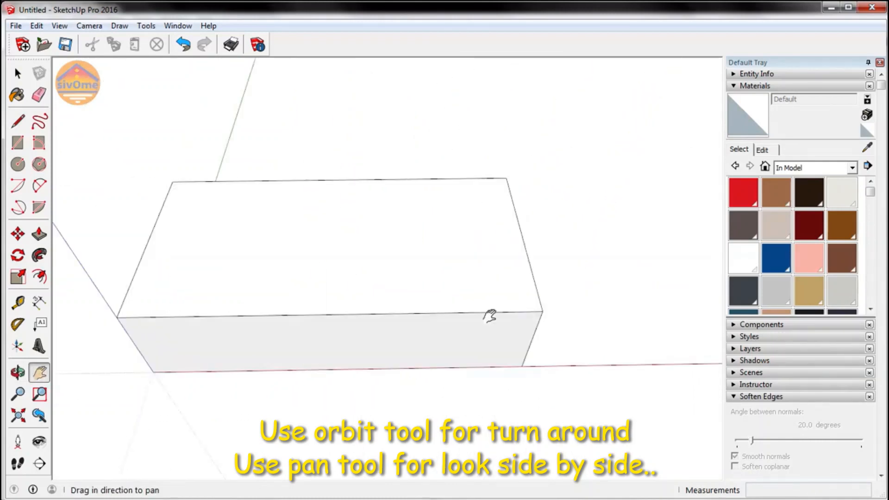
{"action": "left_click_drag", "start_coordinate": [340, 326], "coordinate": [401, 310]}
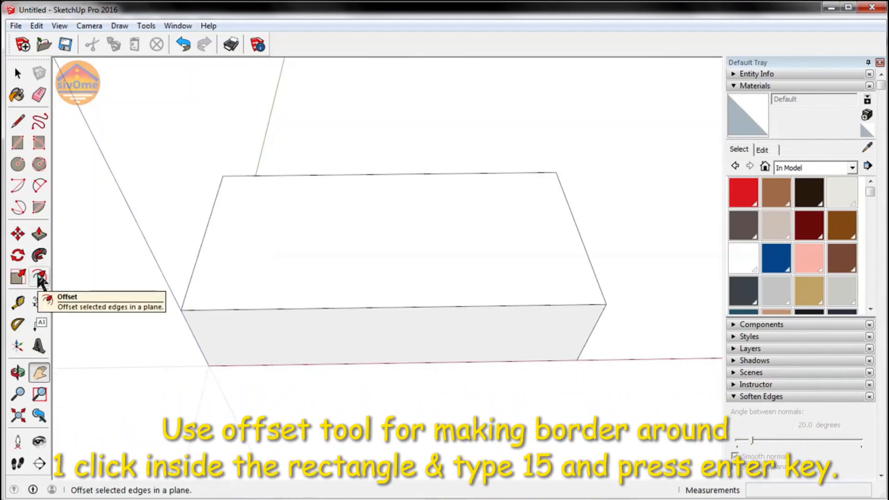
- Offset the edges of the box's top face inward by 15 mm to form a border
{"action": "left_click", "coordinate": [40, 278]}
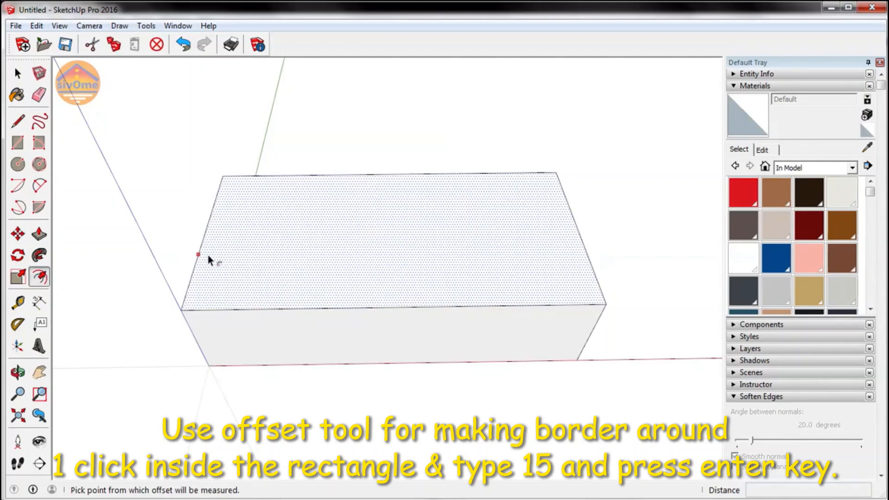
{"action": "left_click", "coordinate": [207, 256]}
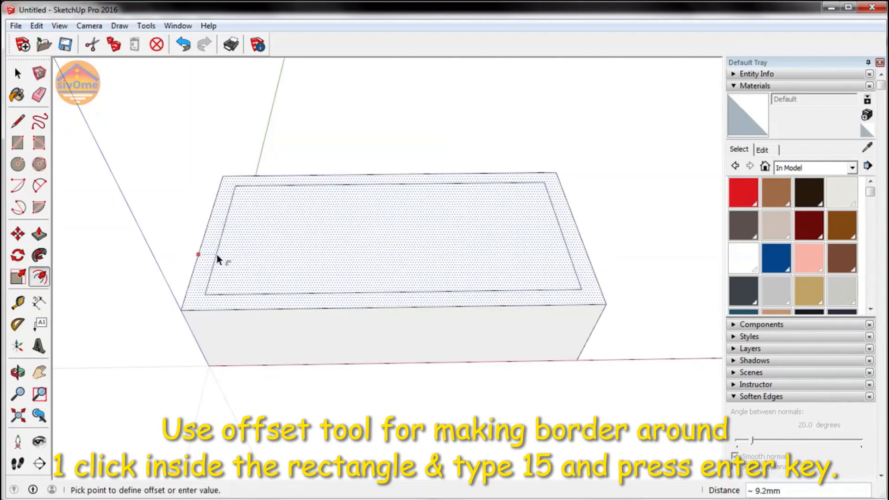
{"action": "type", "text": "15"}
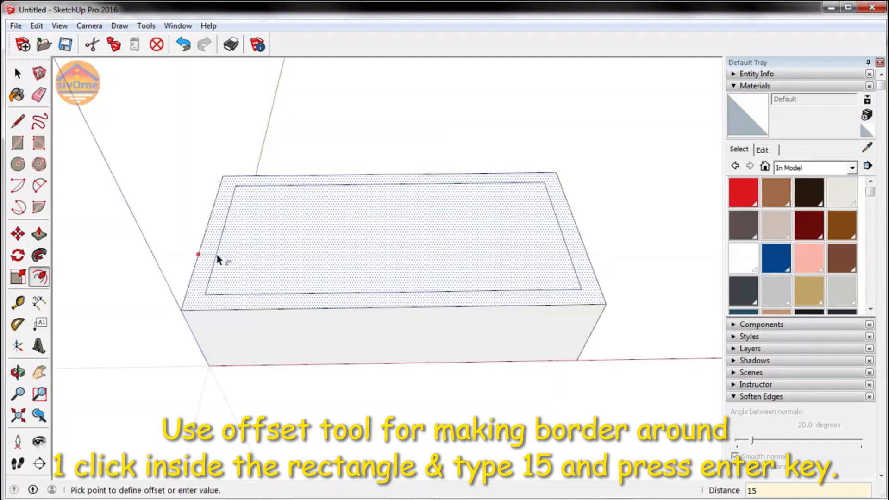
{"action": "key", "text": "Return"}
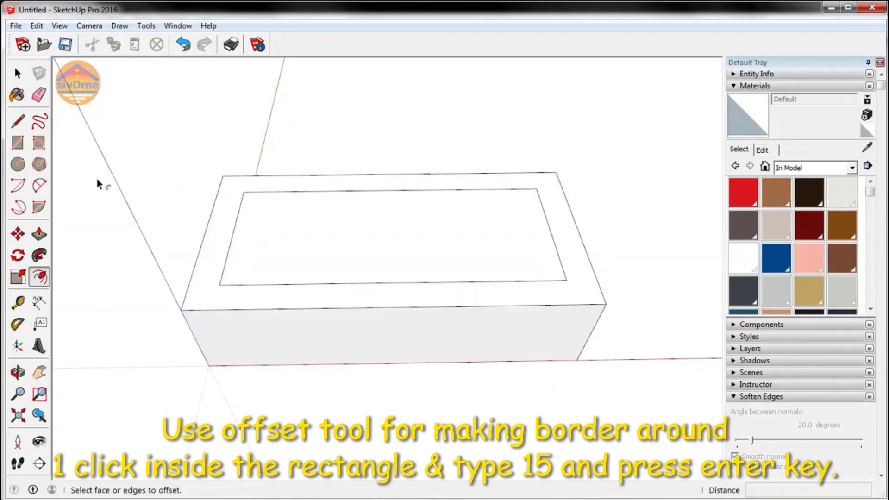
- Try offsetting the inner rectangle on the top face inward by 10 mm, and undo the offset
{"action": "left_click", "coordinate": [35, 277]}
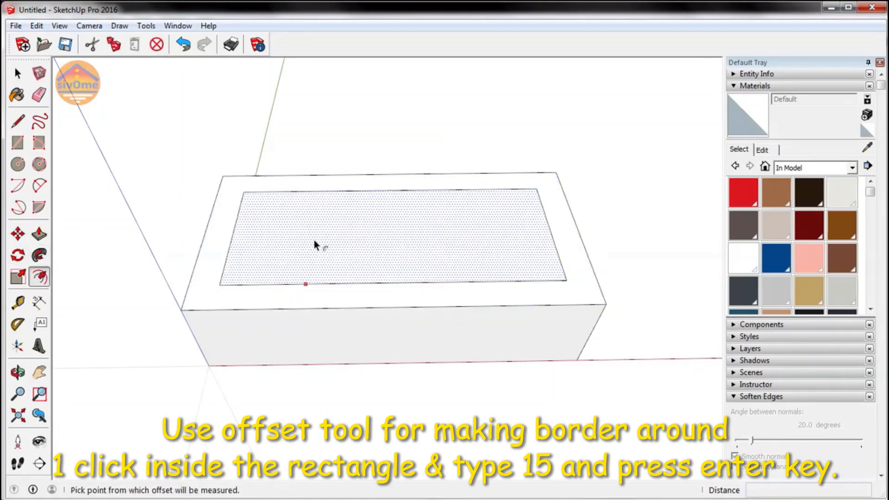
{"action": "scroll", "coordinate": [418, 243], "scroll_direction": "up", "scroll_amount": 1}
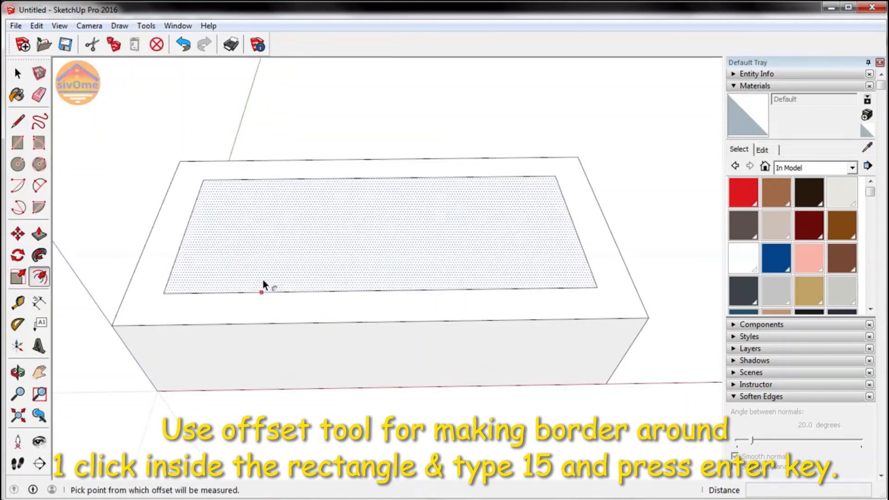
{"action": "left_click", "coordinate": [539, 285]}
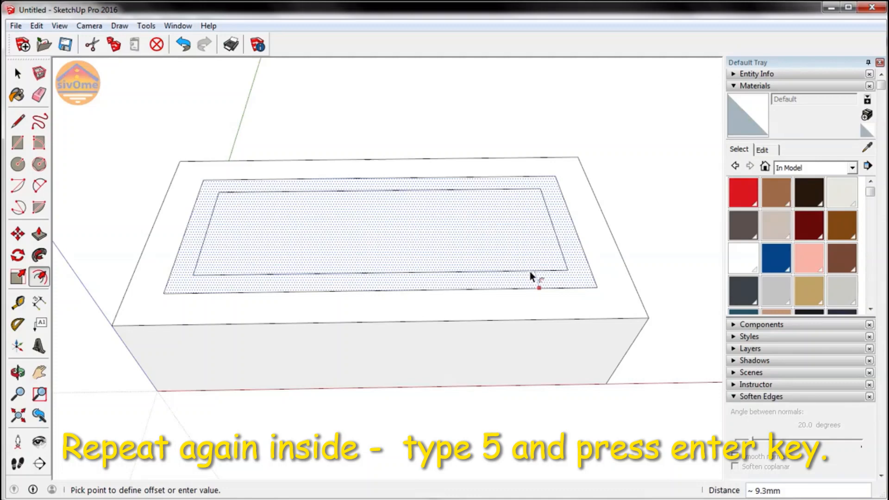
{"action": "type", "text": "10"}
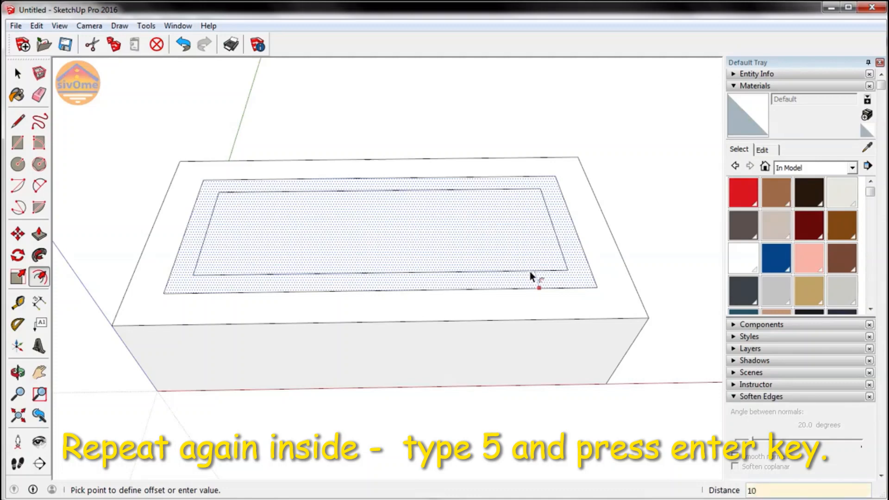
{"action": "key", "text": "Return"}
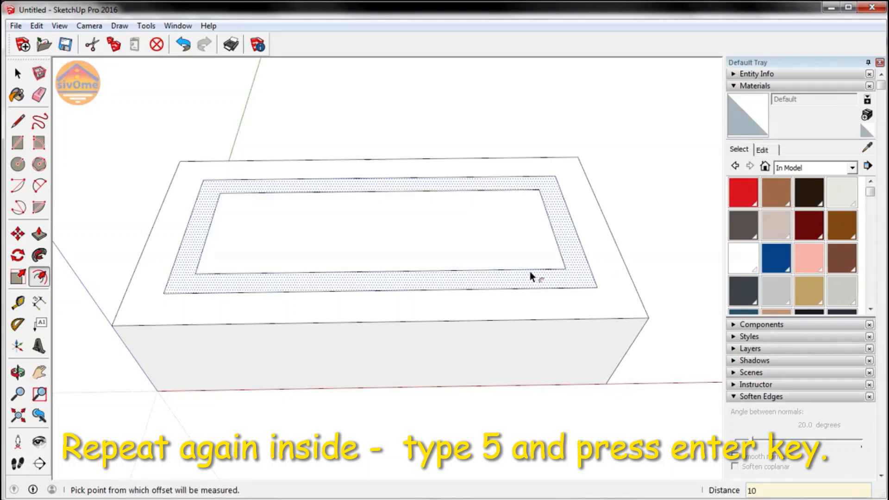
{"action": "key", "text": "ctrl+z"}
- Offset the inner rectangle on the top face inward by 5 mm
{"action": "left_click", "coordinate": [544, 269]}
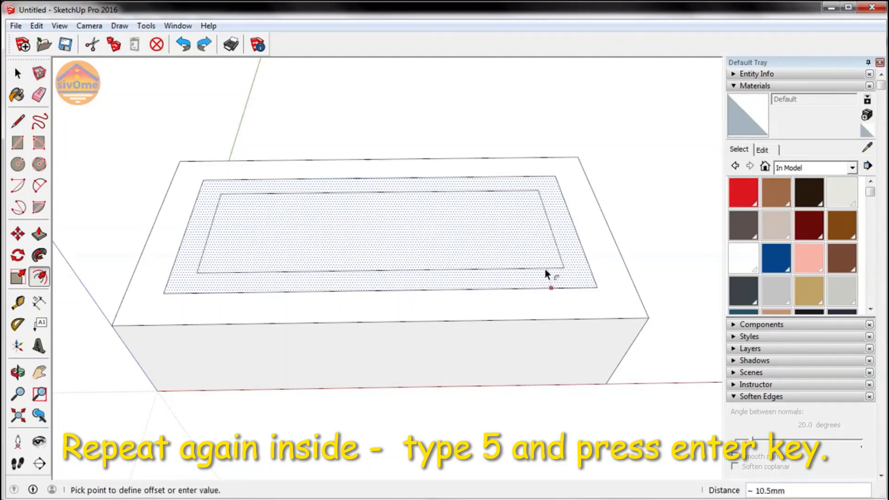
{"action": "type", "text": "5"}
{"action": "key", "text": "Return"}
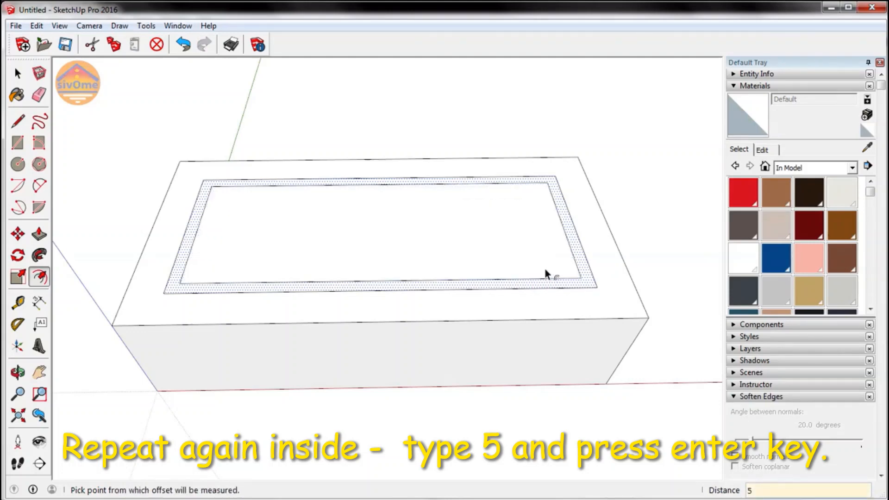
- Push the innermost rectangular face 10 mm down into the box with Push/Pull
{"action": "left_click", "coordinate": [42, 237]}
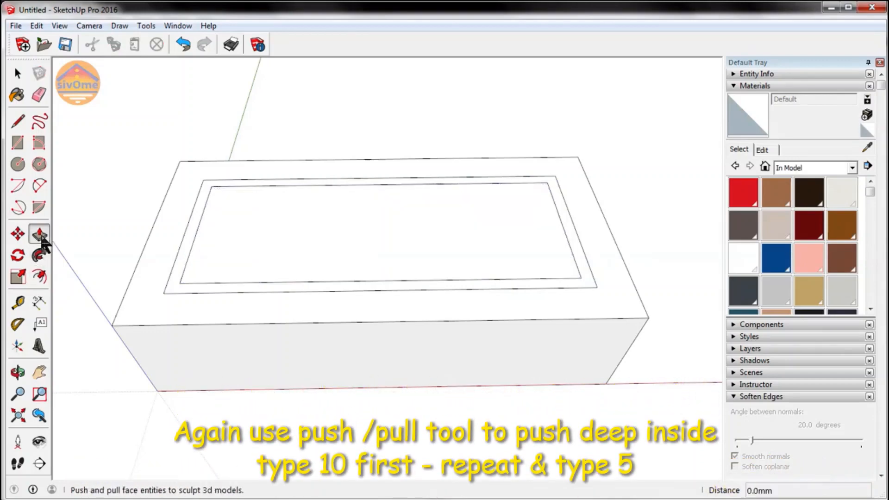
{"action": "left_click", "coordinate": [483, 222]}
{"action": "left_click_drag", "start_coordinate": [483, 226], "coordinate": [479, 232]}
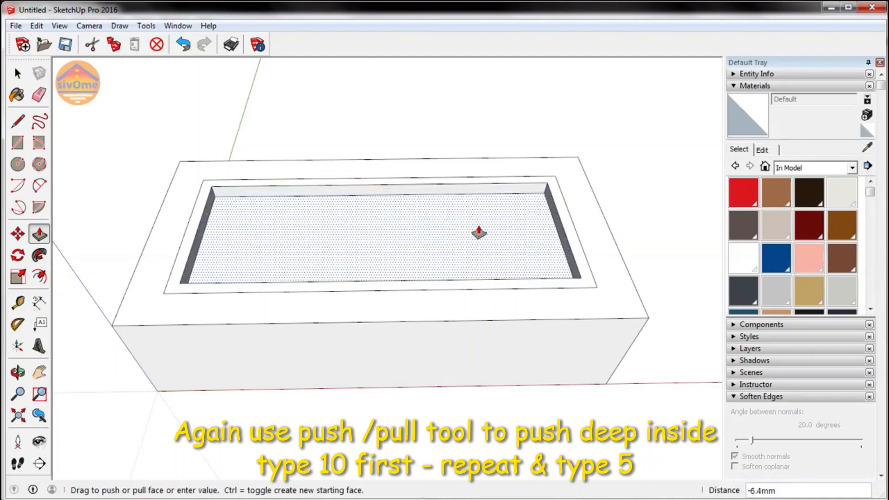
{"action": "left_click_drag", "start_coordinate": [479, 232], "coordinate": [476, 240]}
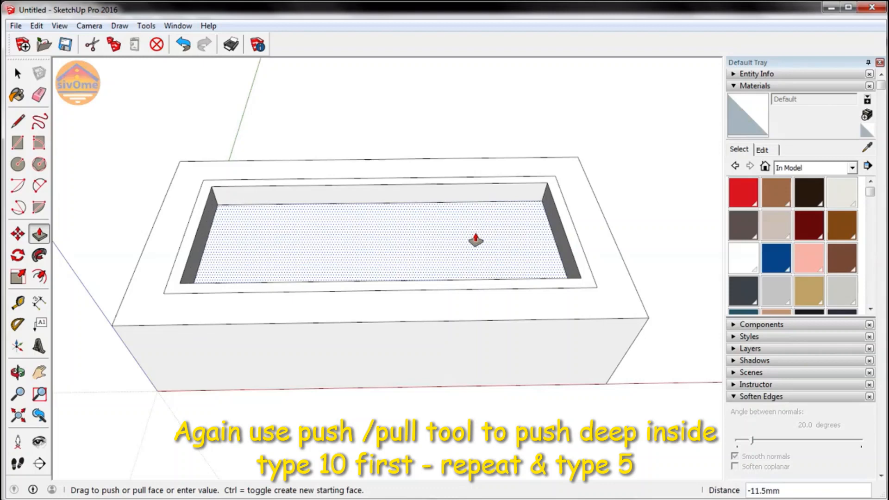
{"action": "type", "text": "10"}
{"action": "key", "text": "Return"}
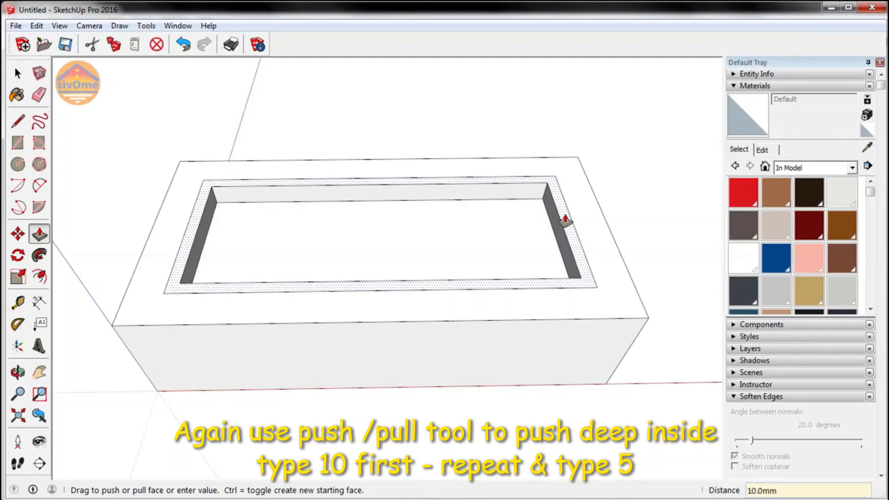
- Push the narrow ring face around the recess 5 mm down to form a stepped ledge
{"action": "left_click_drag", "start_coordinate": [563, 221], "coordinate": [557, 232]}
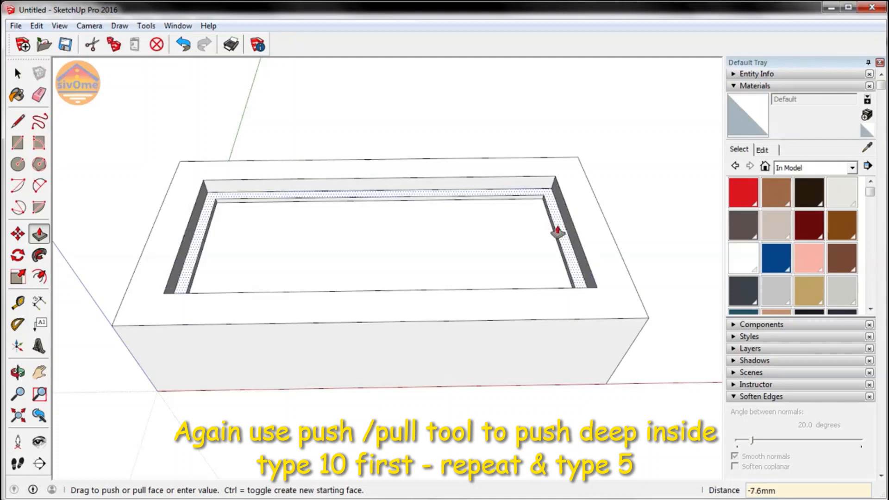
{"action": "type", "text": "5"}
{"action": "key", "text": "Return"}
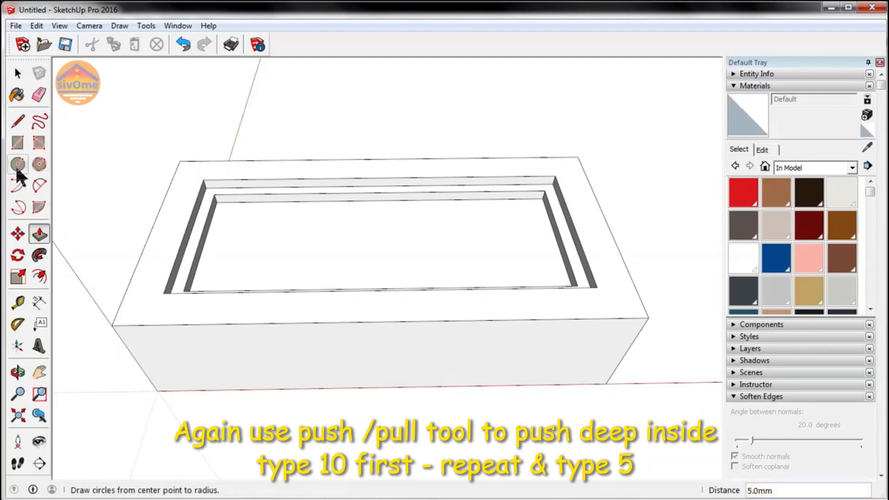
- Draw a line about 50 mm long across the recess floor, from its back edge's midpoint toward the front along the green axis
{"action": "left_click", "coordinate": [16, 123]}
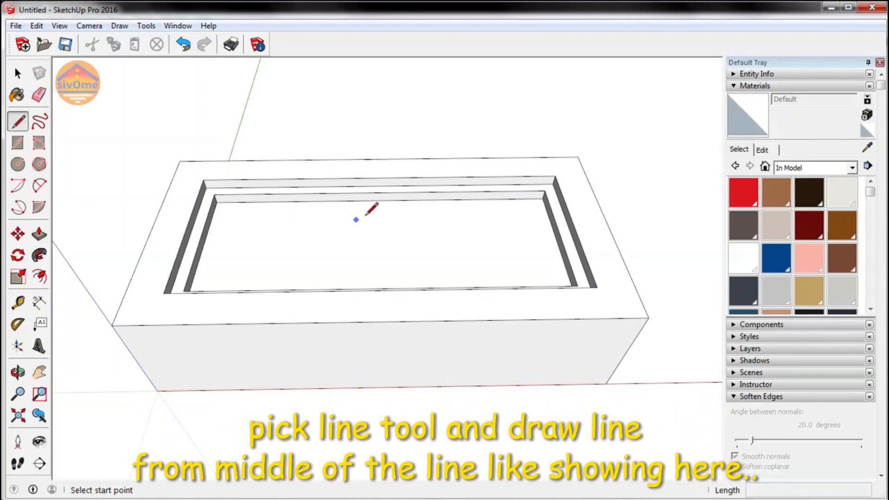
{"action": "scroll", "coordinate": [391, 199], "scroll_direction": "up", "scroll_amount": 3}
{"action": "scroll", "coordinate": [519, 225], "scroll_direction": "down", "scroll_amount": 3}
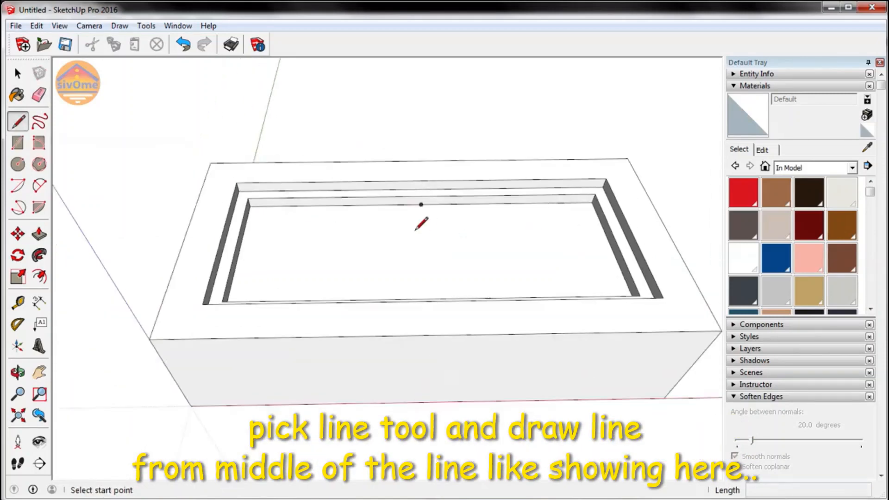
{"action": "scroll", "coordinate": [220, 186], "scroll_direction": "up", "scroll_amount": 4}
{"action": "scroll", "coordinate": [227, 204], "scroll_direction": "up", "scroll_amount": 4}
{"action": "scroll", "coordinate": [129, 262], "scroll_direction": "down", "scroll_amount": 2}
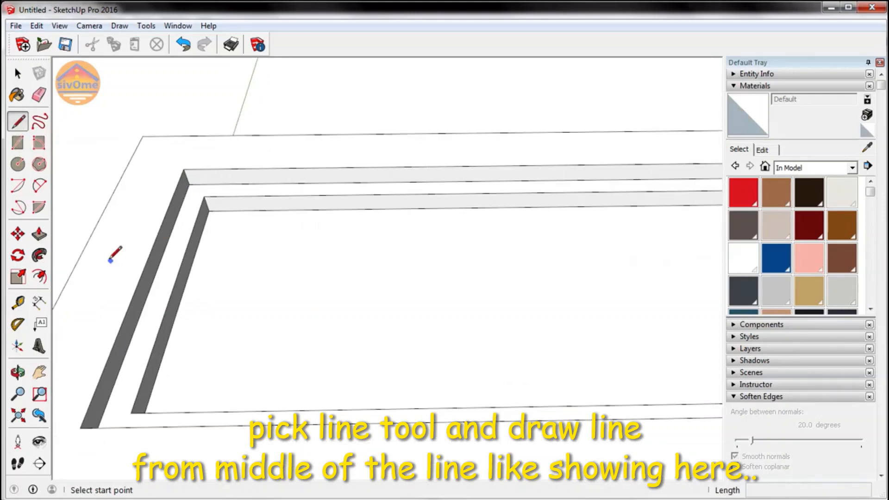
{"action": "scroll", "coordinate": [288, 226], "scroll_direction": "down", "scroll_amount": 2}
{"action": "scroll", "coordinate": [166, 233], "scroll_direction": "down", "scroll_amount": 2}
{"action": "scroll", "coordinate": [407, 260], "scroll_direction": "up", "scroll_amount": 2}
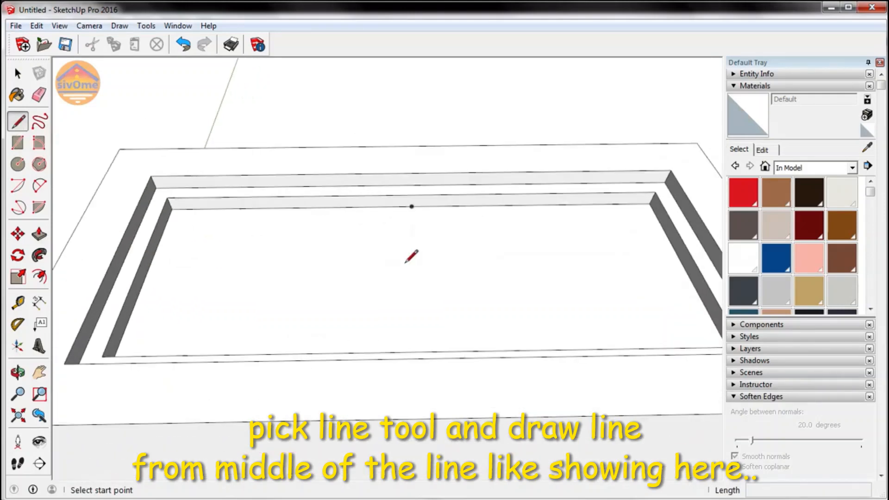
{"action": "left_click", "coordinate": [412, 206]}
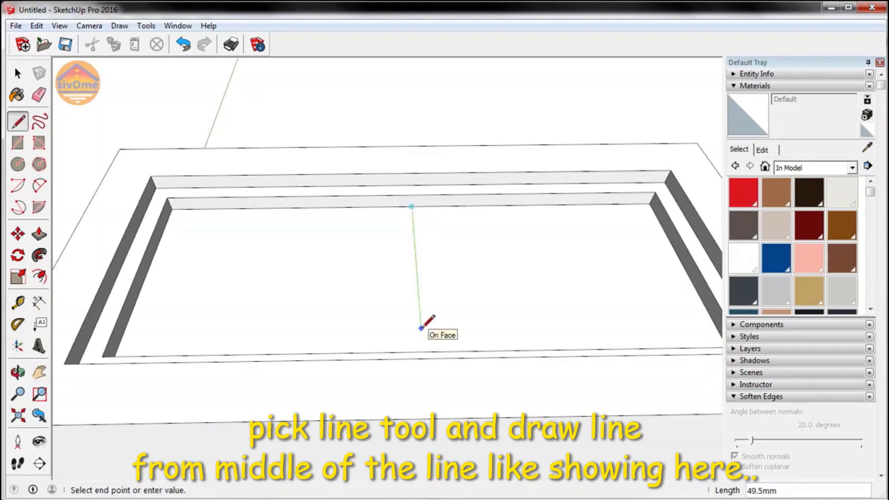
{"action": "left_click", "coordinate": [421, 326]}
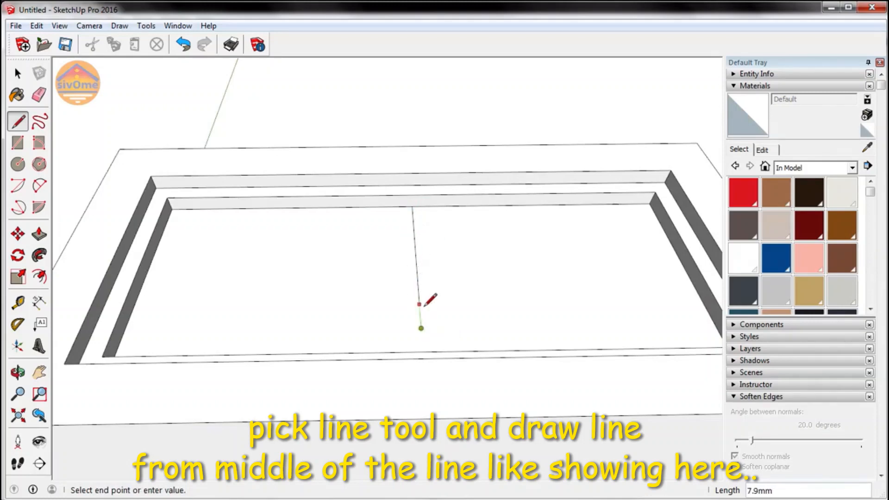
- Draw a 100 mm line along the red axis from the midpoint of the recess floor's left edge, crossing the first line
{"action": "left_click", "coordinate": [20, 120]}
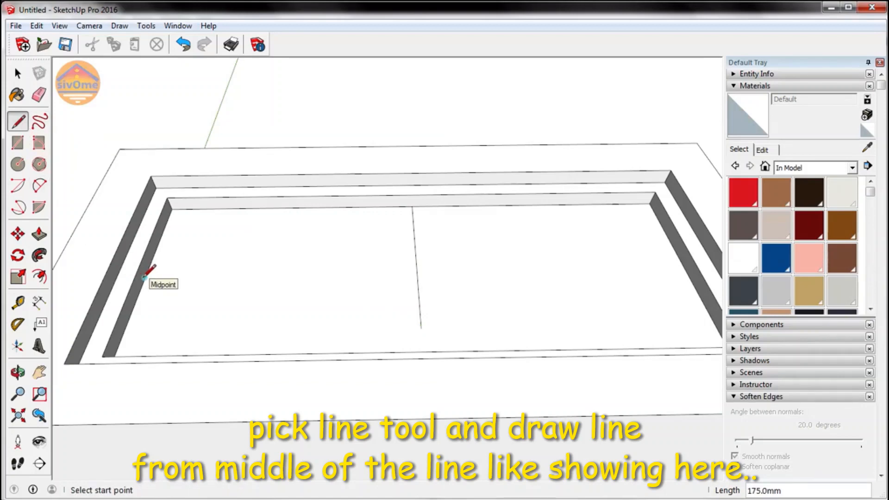
{"action": "left_click", "coordinate": [144, 278]}
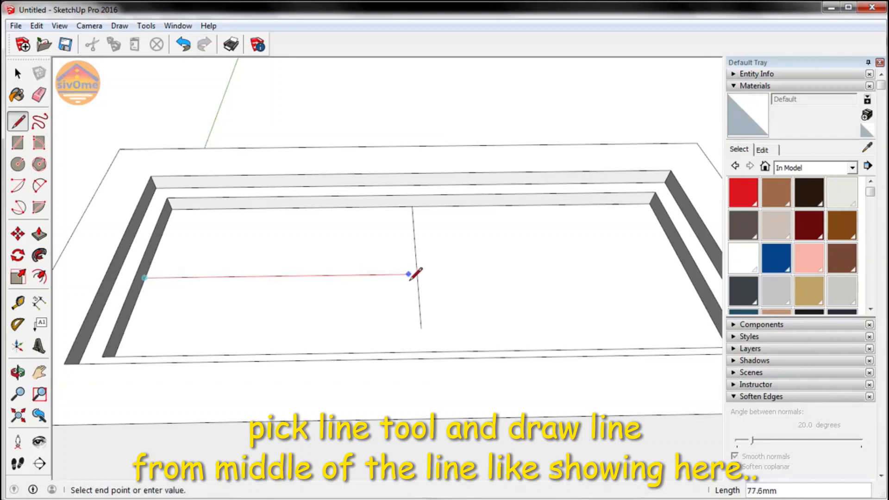
{"action": "left_click", "coordinate": [484, 274]}
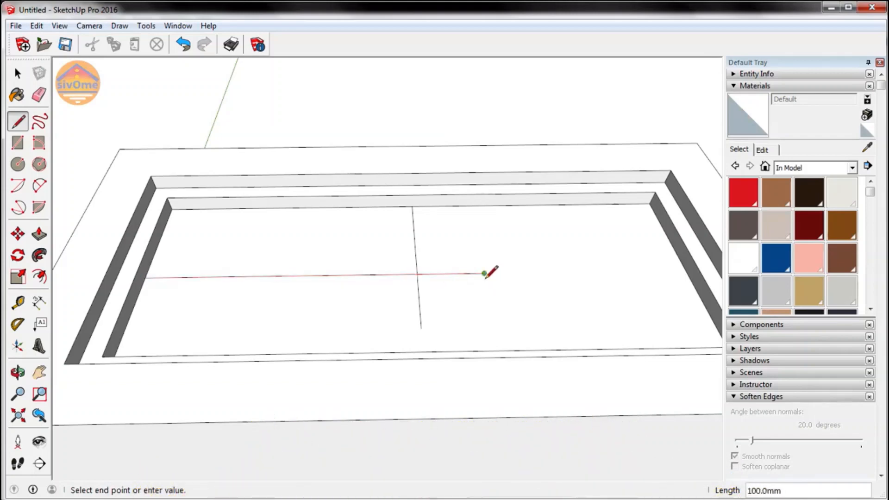
- Erase the ends of both lines that extend past their intersection on the recess floor
{"action": "left_click", "coordinate": [39, 94]}
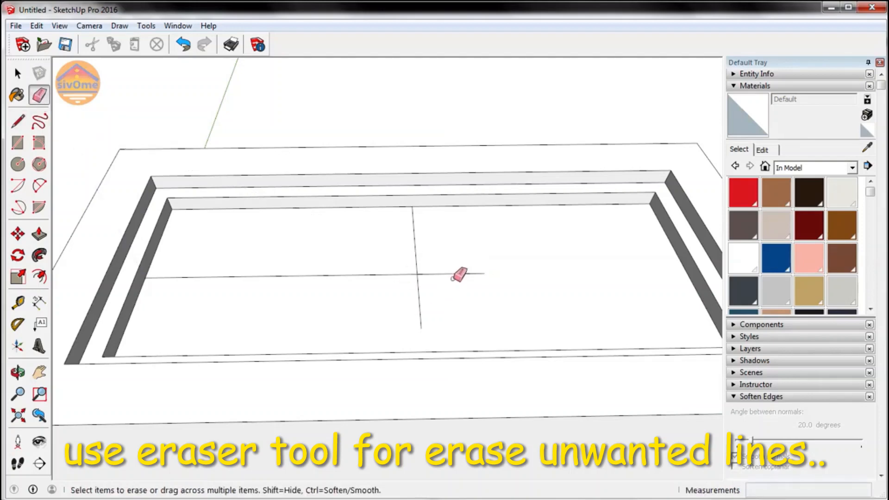
{"action": "left_click", "coordinate": [454, 277]}
{"action": "left_click_drag", "start_coordinate": [433, 293], "coordinate": [412, 306]}
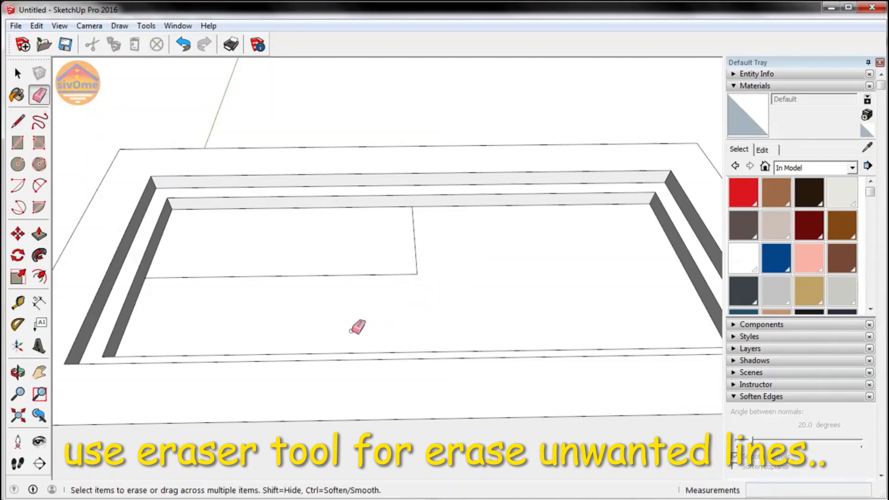
- Draw a circle of 10 mm radius on the recess floor, centred where the two lines meet
{"action": "left_click", "coordinate": [18, 164]}
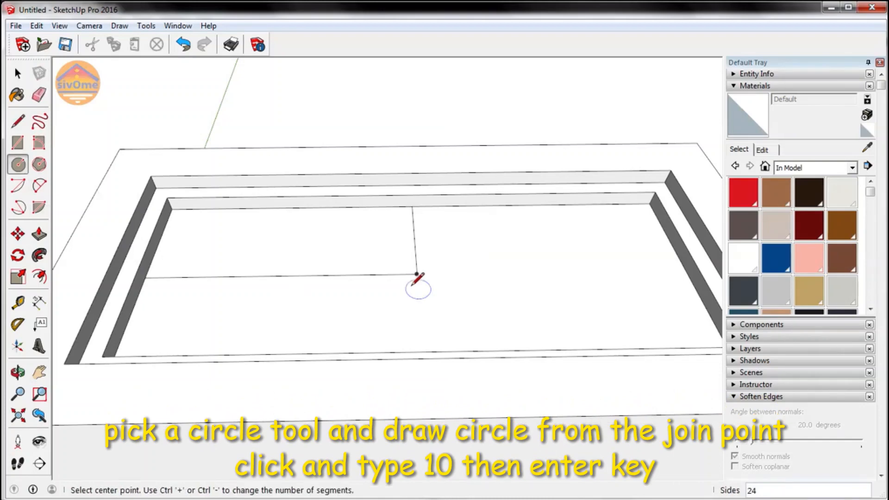
{"action": "left_click", "coordinate": [417, 274]}
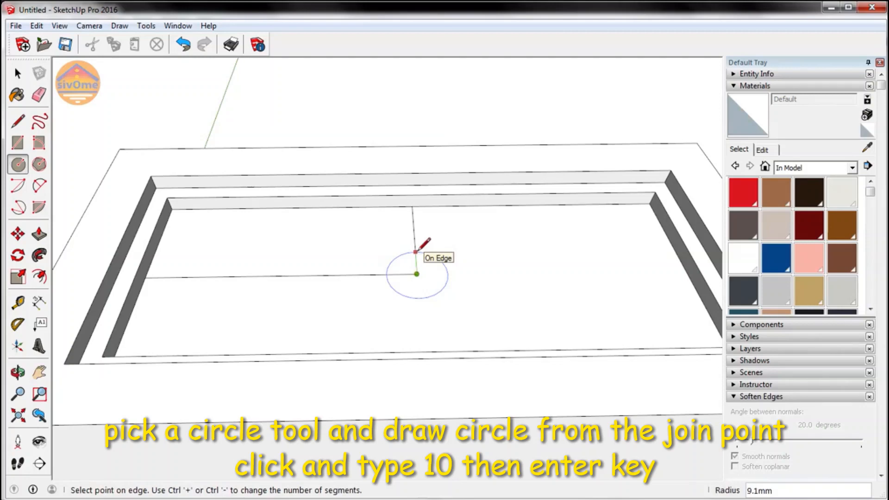
{"action": "type", "text": "10"}
{"action": "key", "text": "Return"}
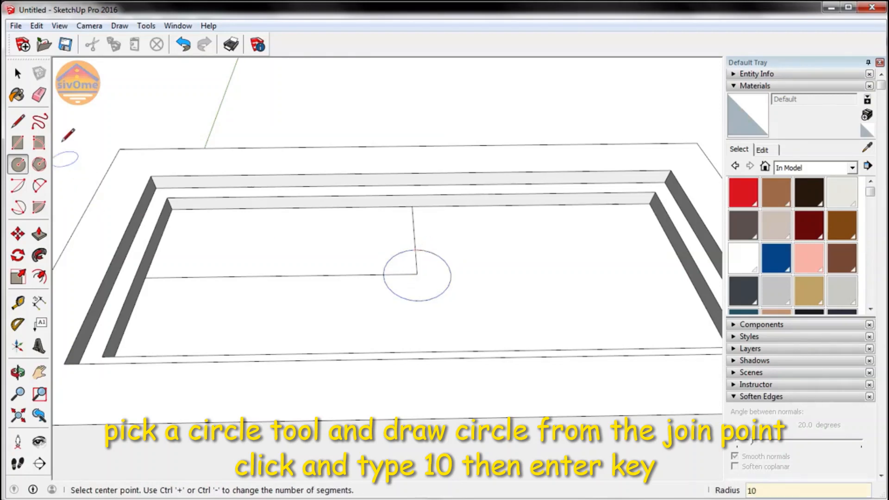
- Draw two radius lines from the circle's centre to its right and front edge points, dividing it into quarters
{"action": "left_click", "coordinate": [20, 119]}
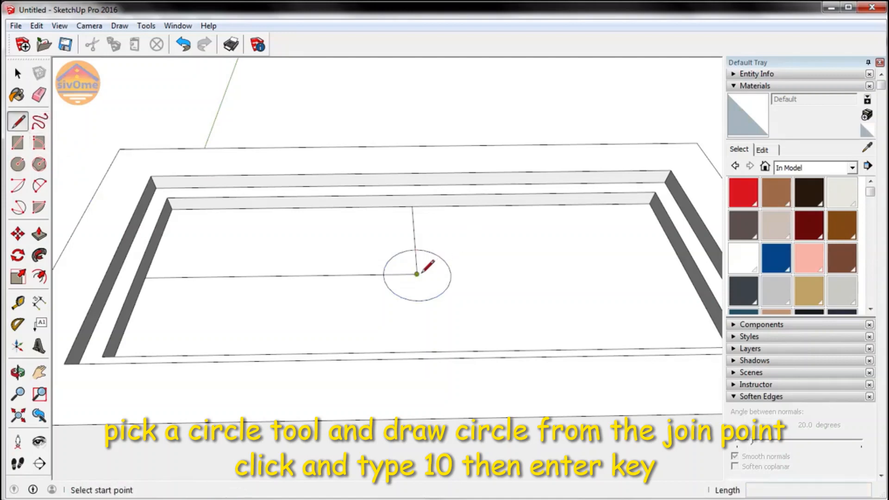
{"action": "left_click", "coordinate": [417, 274]}
{"action": "left_click", "coordinate": [452, 274]}
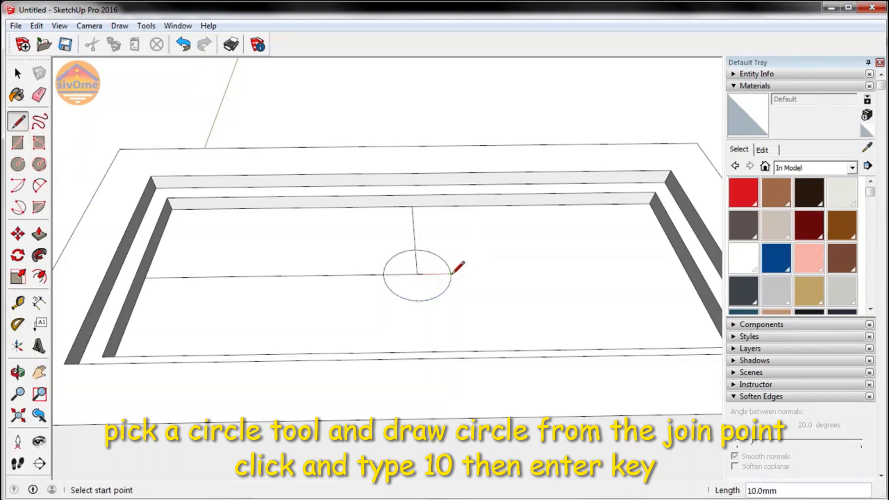
{"action": "left_click", "coordinate": [416, 274]}
{"action": "left_click", "coordinate": [420, 300]}
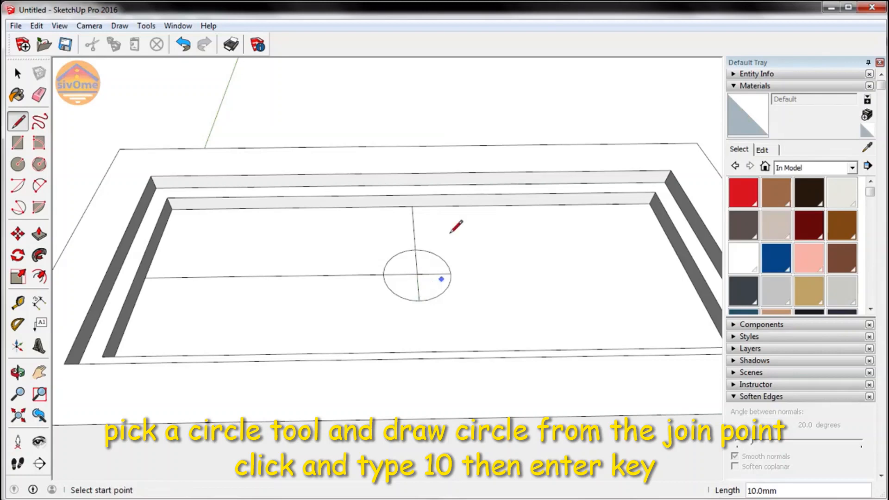
- Erase the two construction lines running from the circle to the left and back edges of the recess floor
{"action": "left_click", "coordinate": [38, 97]}
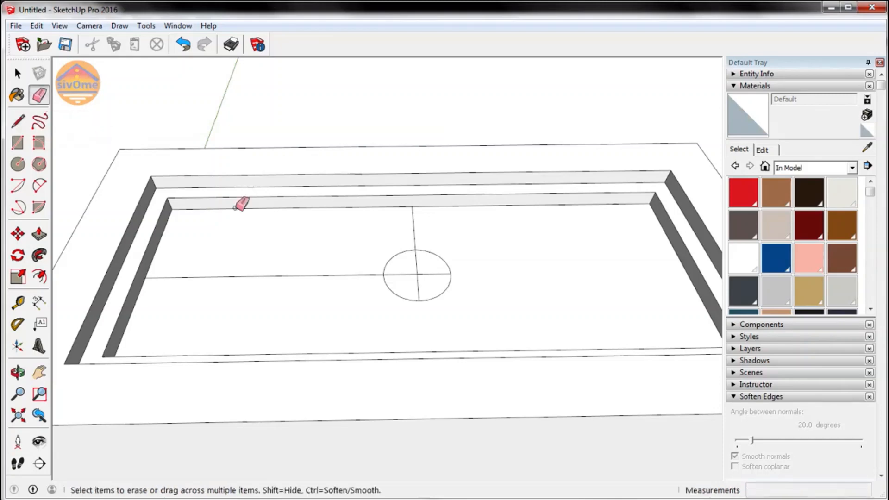
{"action": "left_click", "coordinate": [342, 277]}
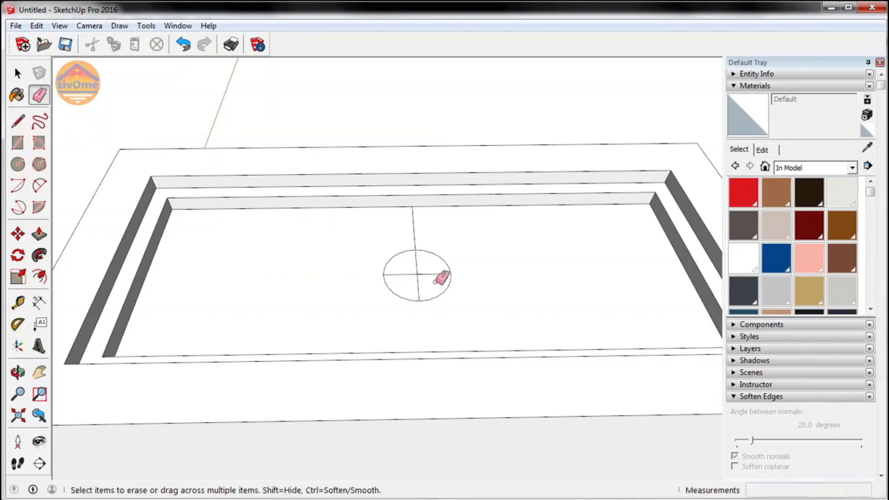
{"action": "left_click", "coordinate": [414, 218]}
- Offset the outlines of the circle's two front quarters 1 mm inward
{"action": "scroll", "coordinate": [463, 241], "scroll_direction": "up", "scroll_amount": 3}
{"action": "scroll", "coordinate": [532, 236], "scroll_direction": "down", "scroll_amount": 4}
{"action": "scroll", "coordinate": [445, 271], "scroll_direction": "up", "scroll_amount": 5}
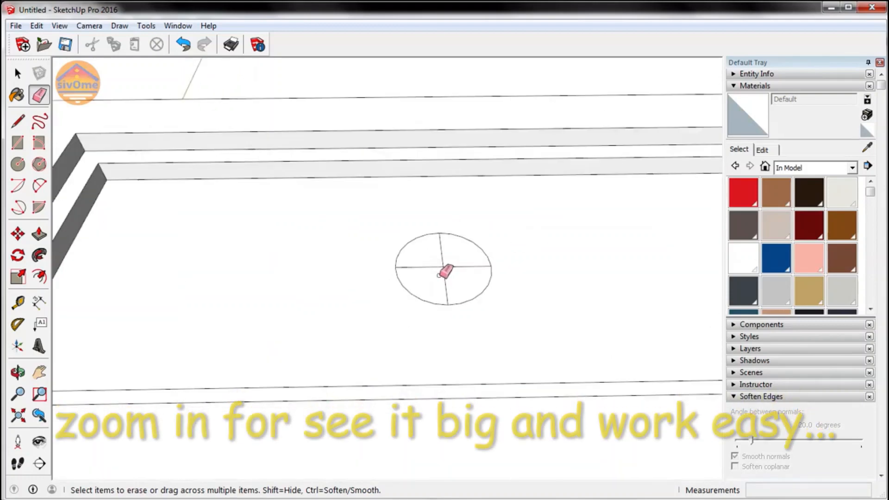
{"action": "scroll", "coordinate": [444, 271], "scroll_direction": "up", "scroll_amount": 3}
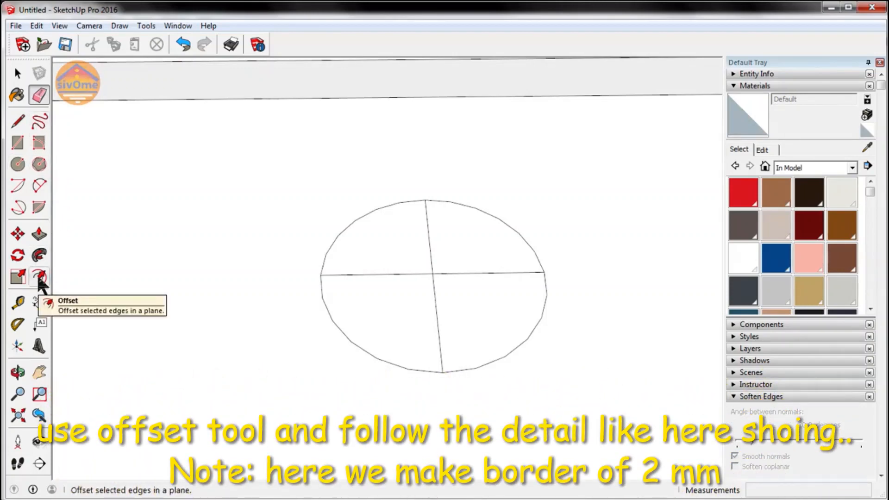
{"action": "left_click", "coordinate": [37, 275]}
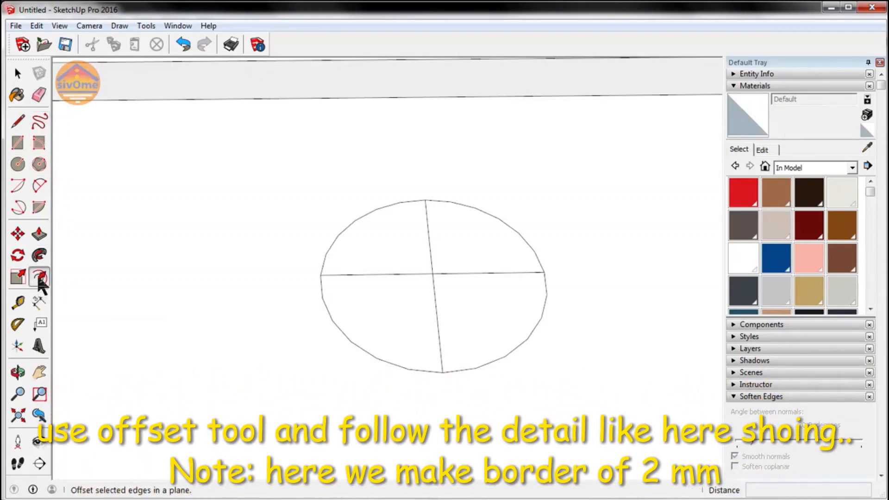
{"action": "left_click", "coordinate": [371, 283]}
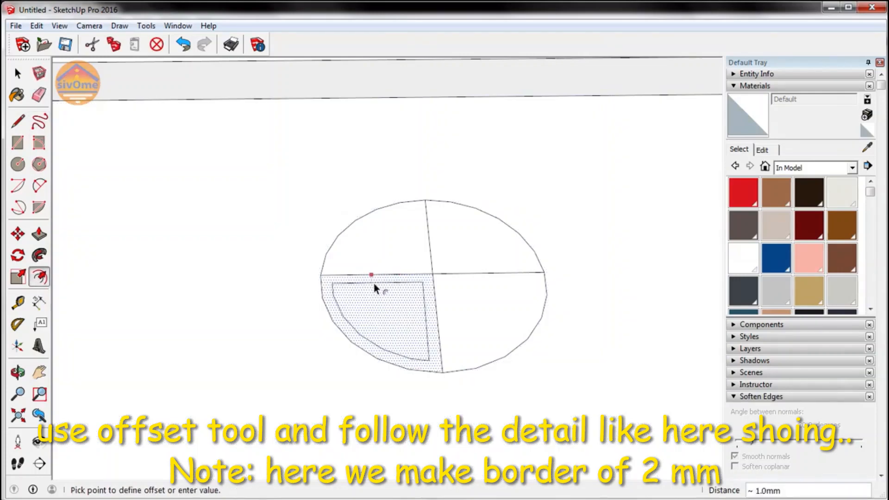
{"action": "type", "text": "1"}
{"action": "key", "text": "Return"}
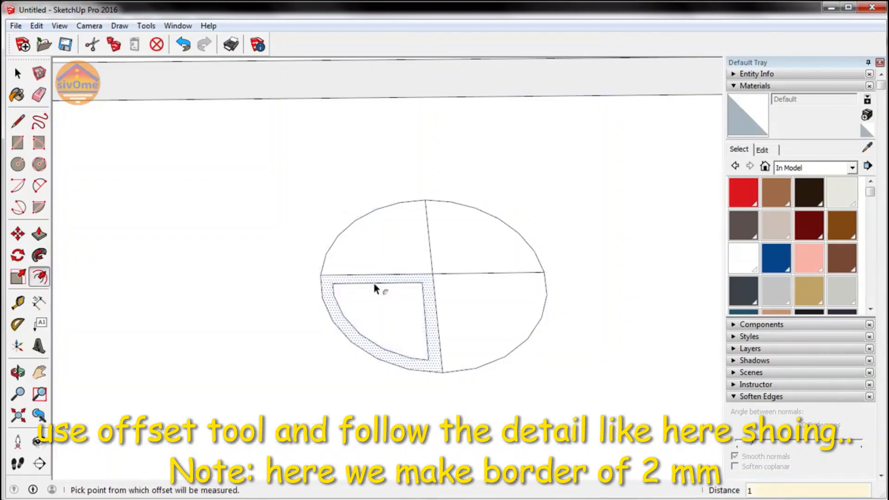
{"action": "left_click", "coordinate": [436, 294]}
{"action": "type", "text": "1"}
{"action": "key", "text": "Return"}
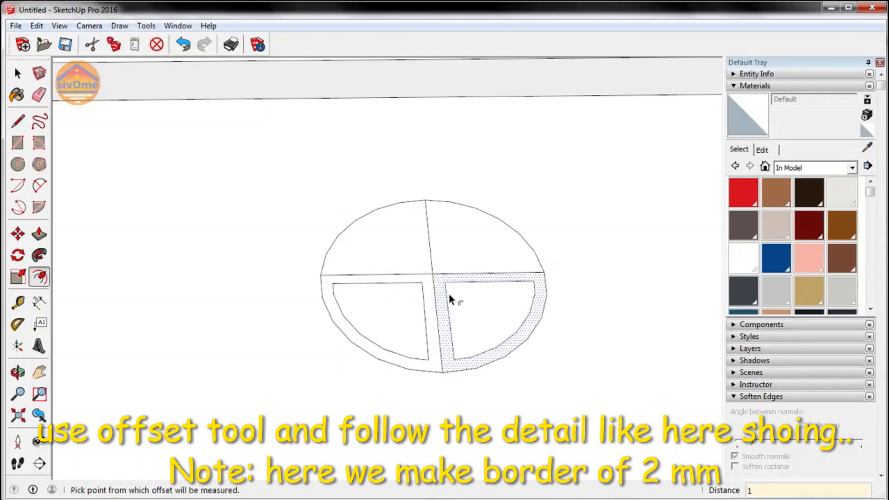
- Offset the outlines of the circle's two back quarters 1 mm inward
{"action": "left_click", "coordinate": [478, 223]}
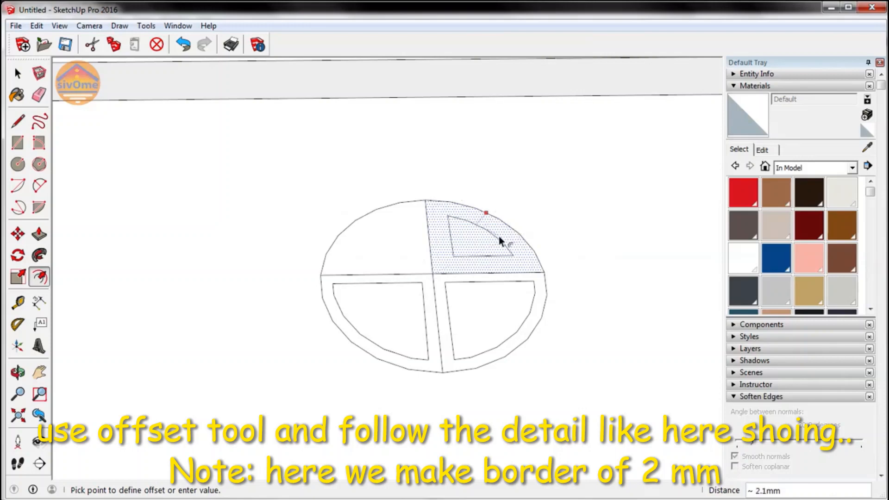
{"action": "left_click", "coordinate": [500, 239]}
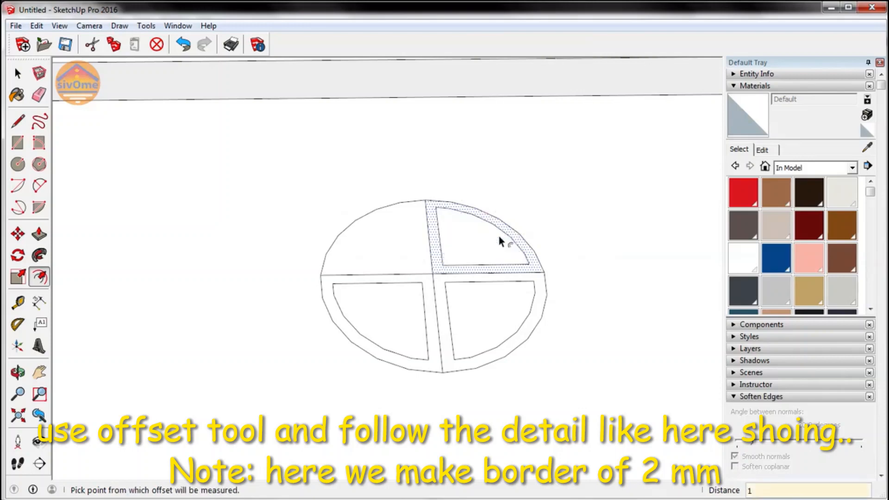
{"action": "left_click", "coordinate": [362, 224]}
{"action": "type", "text": "1"}
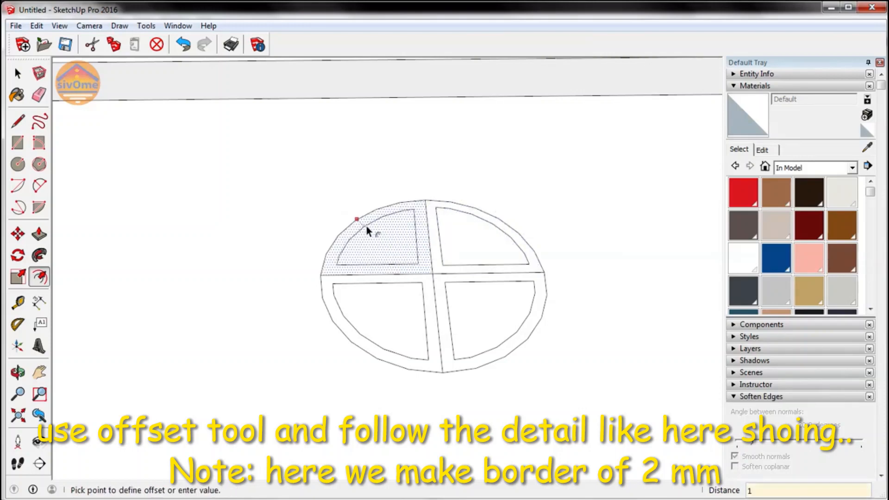
{"action": "key", "text": "Return"}
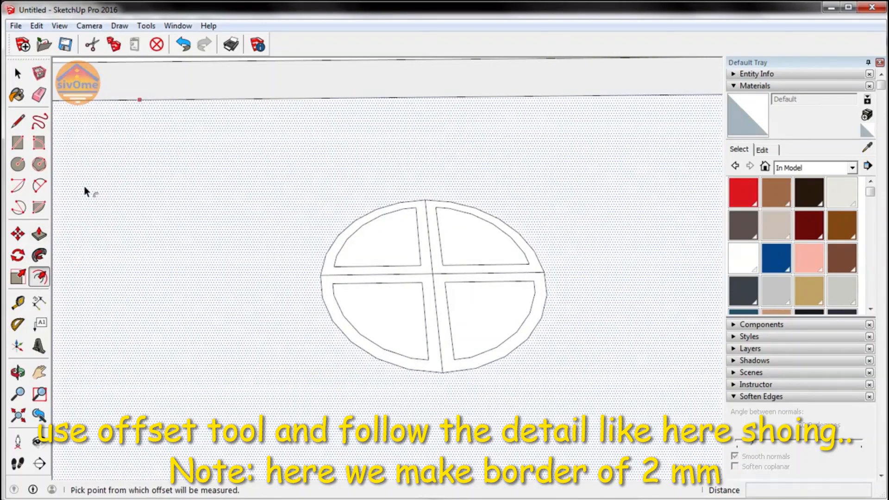
- Erase the four radius lines between the offset quarters so the border becomes one cross-shaped face
{"action": "left_click", "coordinate": [37, 94]}
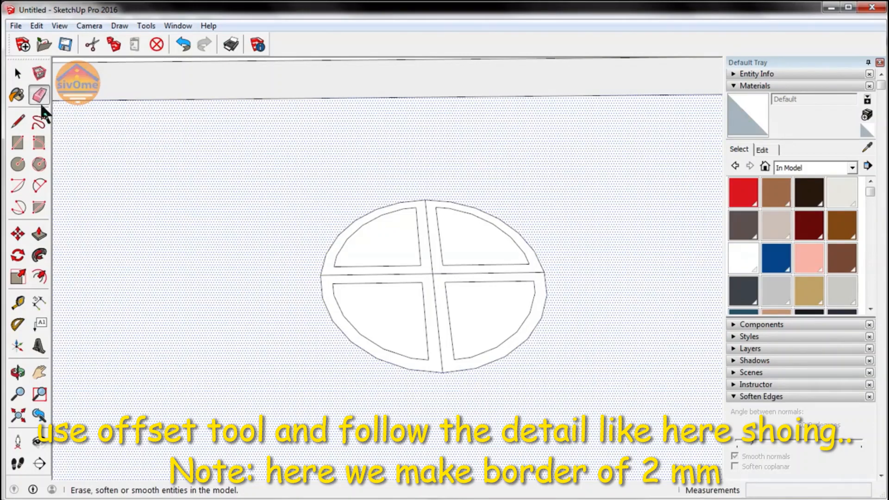
{"action": "left_click", "coordinate": [442, 274]}
{"action": "left_click", "coordinate": [433, 280]}
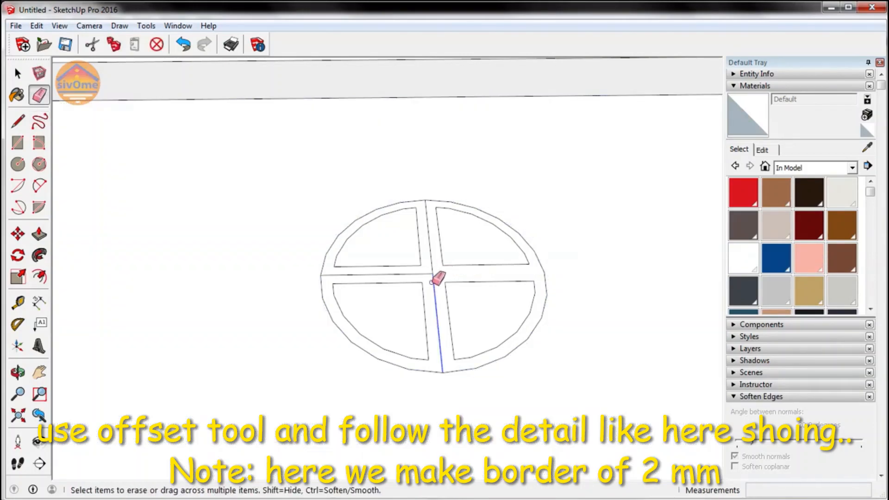
{"action": "left_click", "coordinate": [421, 274]}
{"action": "left_click", "coordinate": [430, 257]}
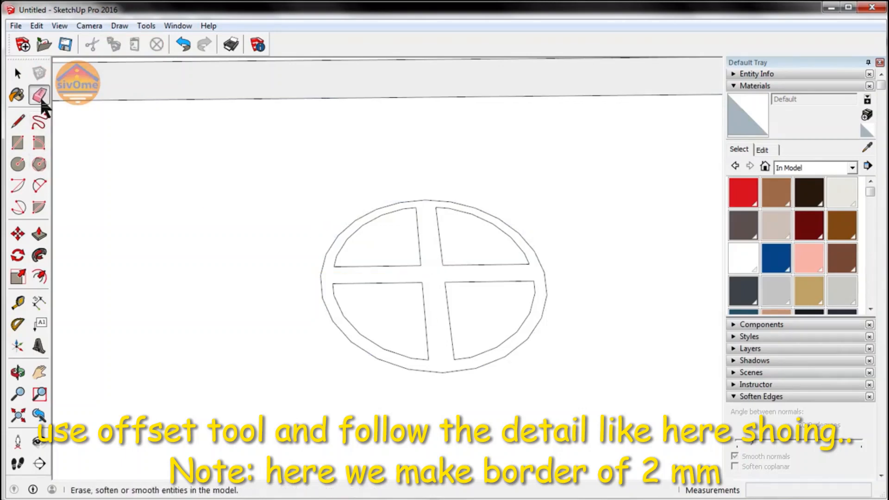
- Offset the circle's outer edge 1 mm outward and erase the original circle edge, leaving a wider ring
{"action": "left_click", "coordinate": [40, 277]}
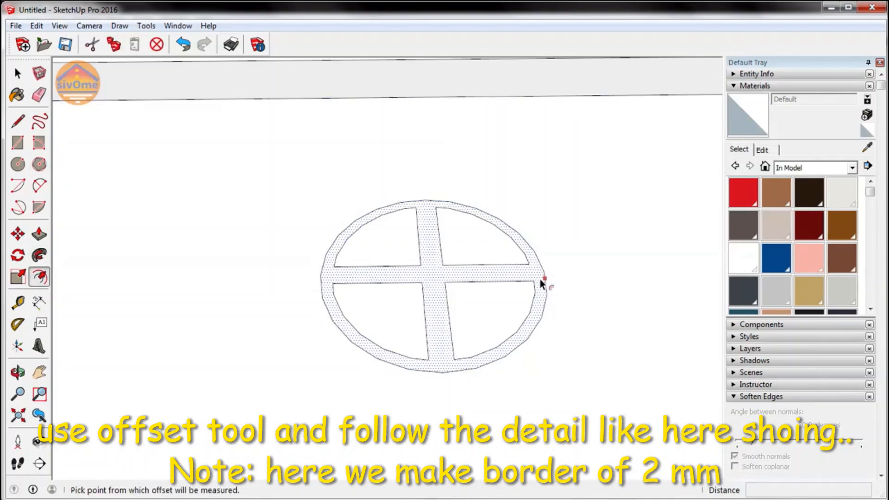
{"action": "left_click", "coordinate": [542, 281]}
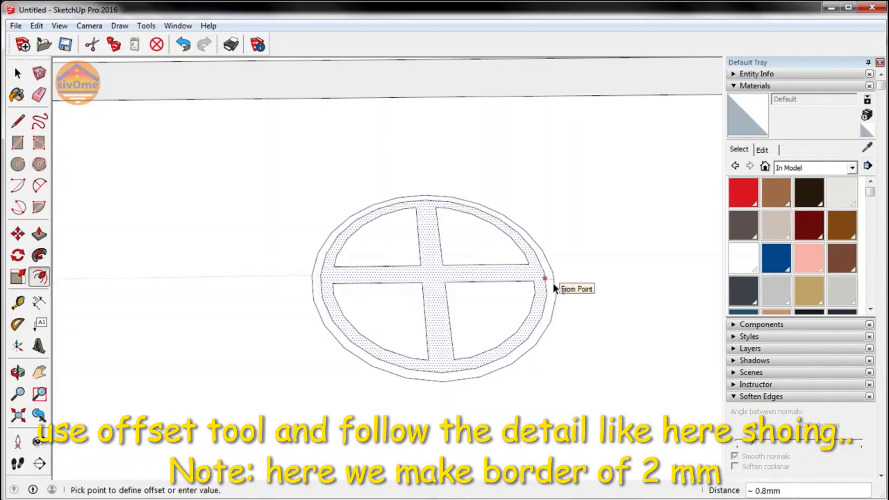
{"action": "type", "text": "1"}
{"action": "key", "text": "Return"}
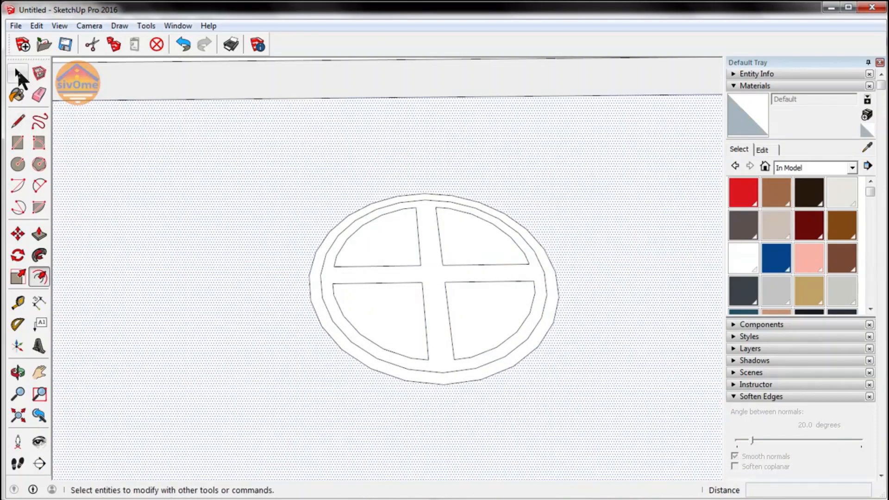
{"action": "left_click", "coordinate": [41, 92]}
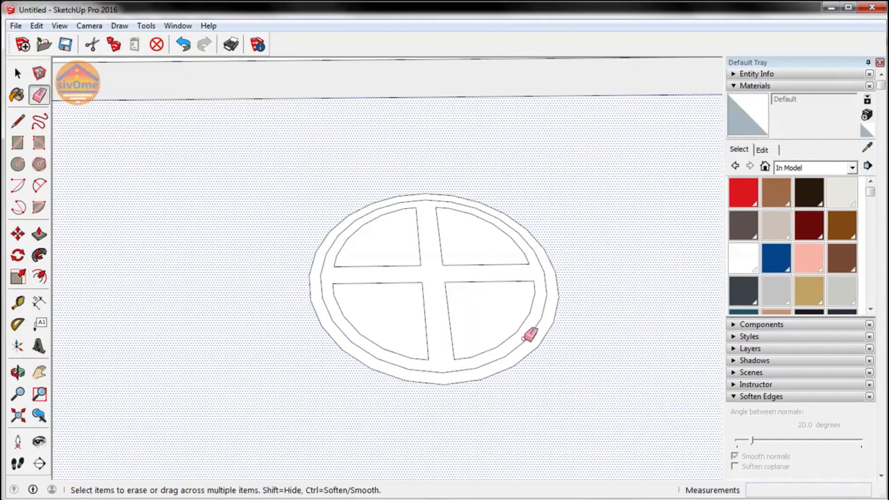
{"action": "left_click", "coordinate": [536, 332]}
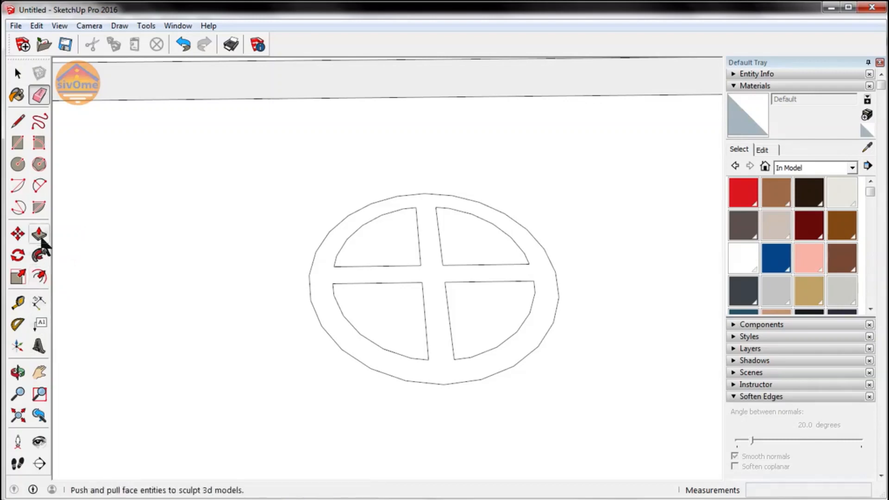
- Push/Pull the ring and cross face upward 2 mm from the recess floor
{"action": "left_click", "coordinate": [40, 236]}
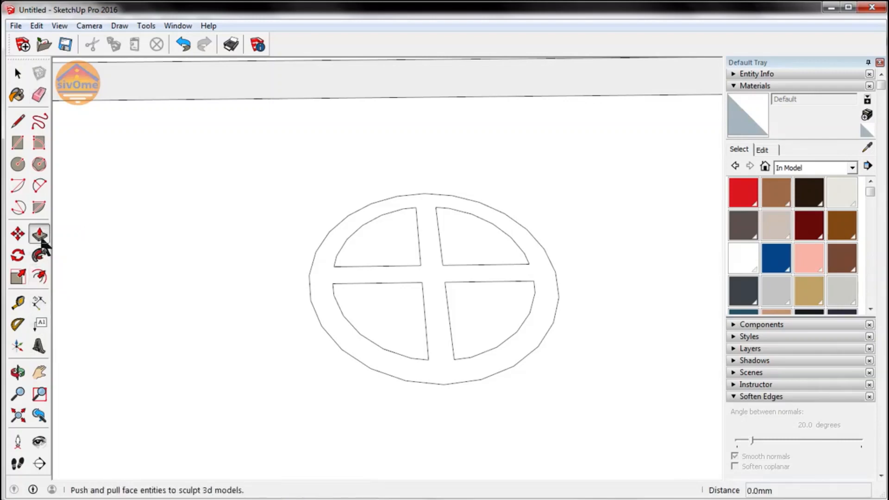
{"action": "left_click_drag", "start_coordinate": [431, 277], "coordinate": [431, 267]}
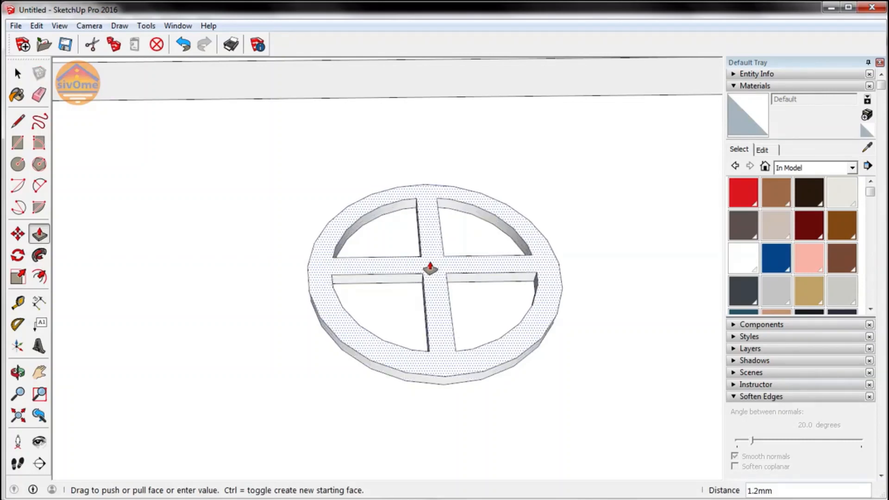
{"action": "type", "text": "2"}
{"action": "key", "text": "Return"}
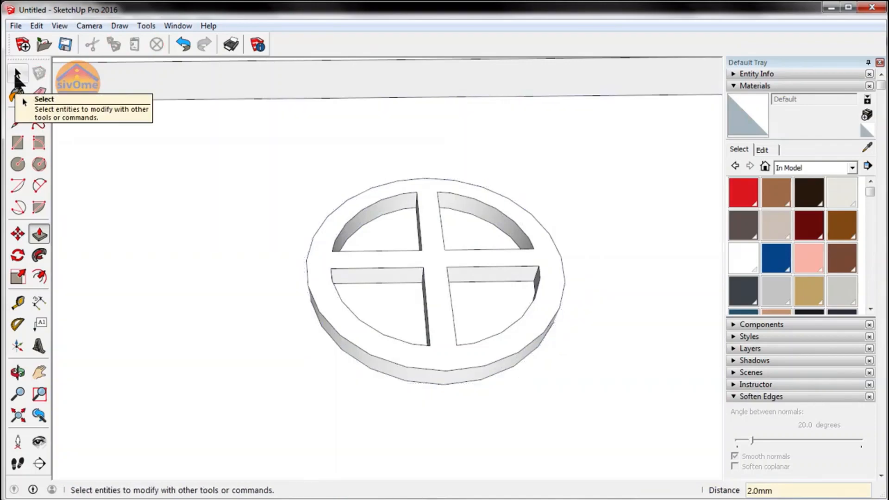
- Select the entire box with its drain-like ring and paint it with the red Lisanne_Bandana material
{"action": "left_click", "coordinate": [17, 74]}
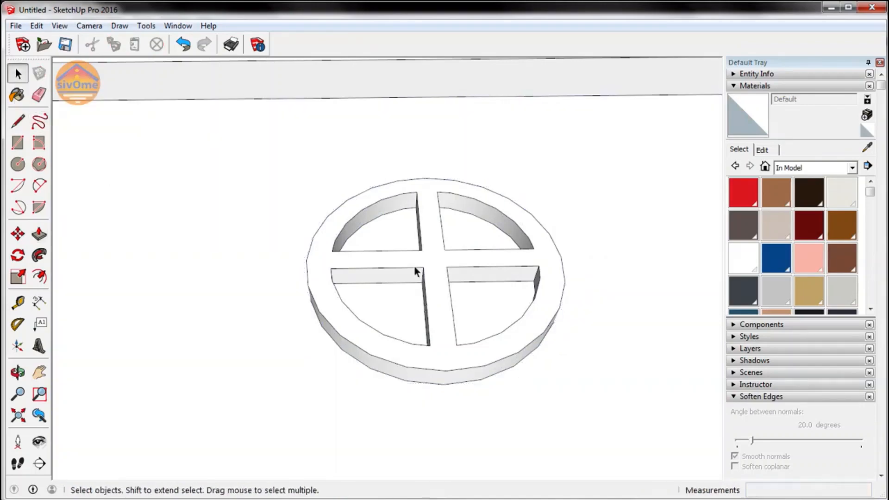
{"action": "scroll", "coordinate": [414, 266], "scroll_direction": "down", "scroll_amount": 10}
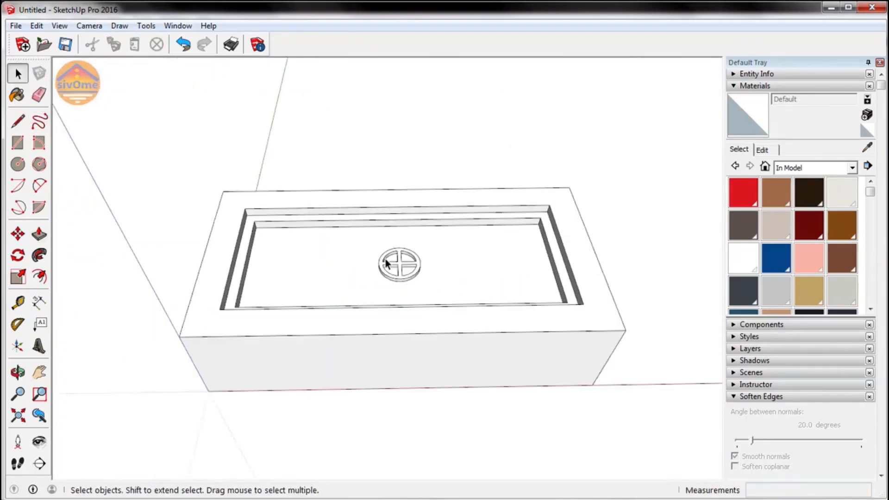
{"action": "scroll", "coordinate": [386, 261], "scroll_direction": "down", "scroll_amount": 3}
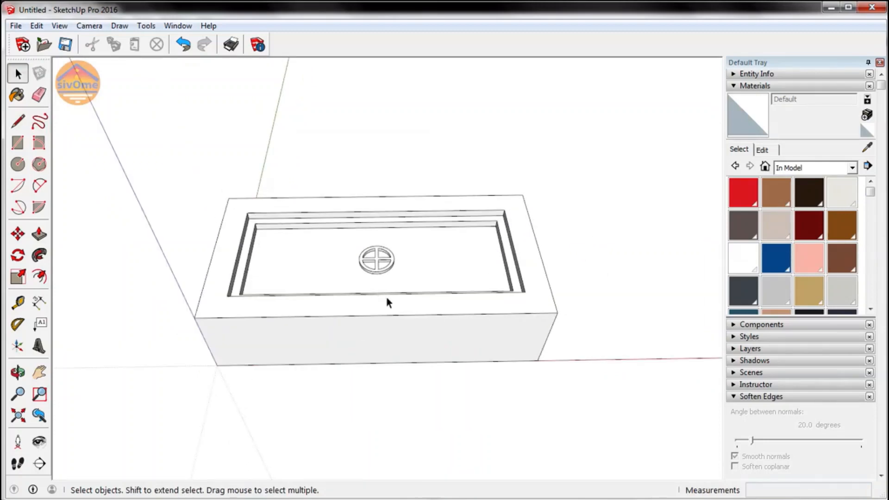
{"action": "left_click", "coordinate": [17, 74]}
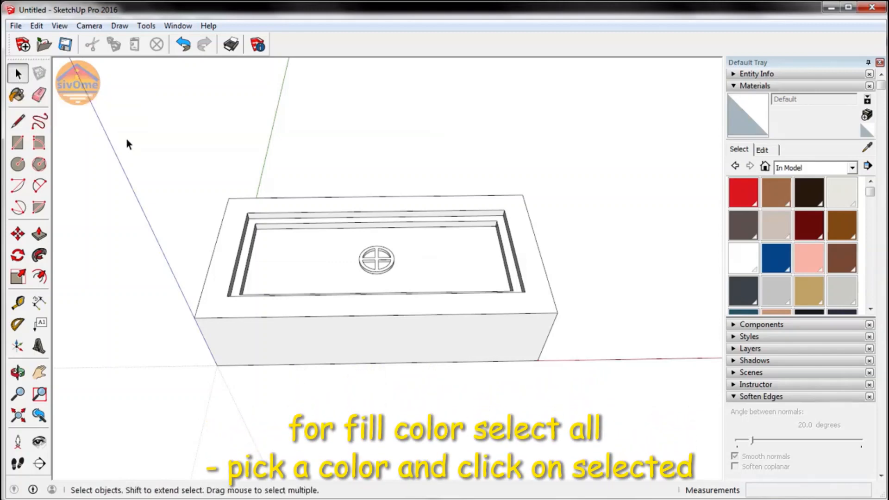
{"action": "left_click_drag", "start_coordinate": [126, 139], "coordinate": [579, 382]}
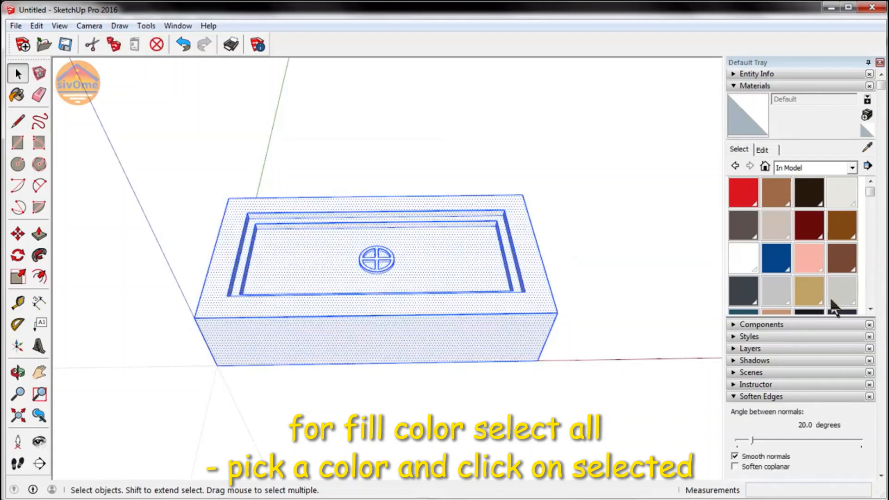
{"action": "left_click", "coordinate": [743, 191]}
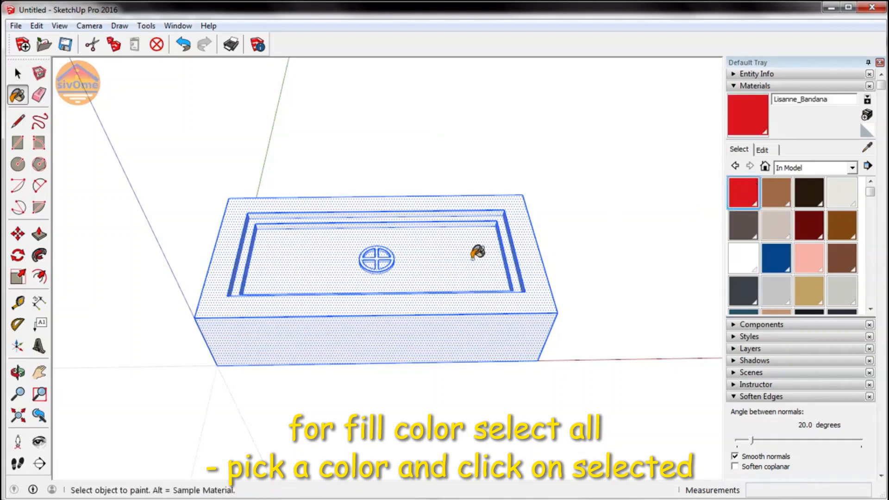
{"action": "left_click", "coordinate": [445, 247]}
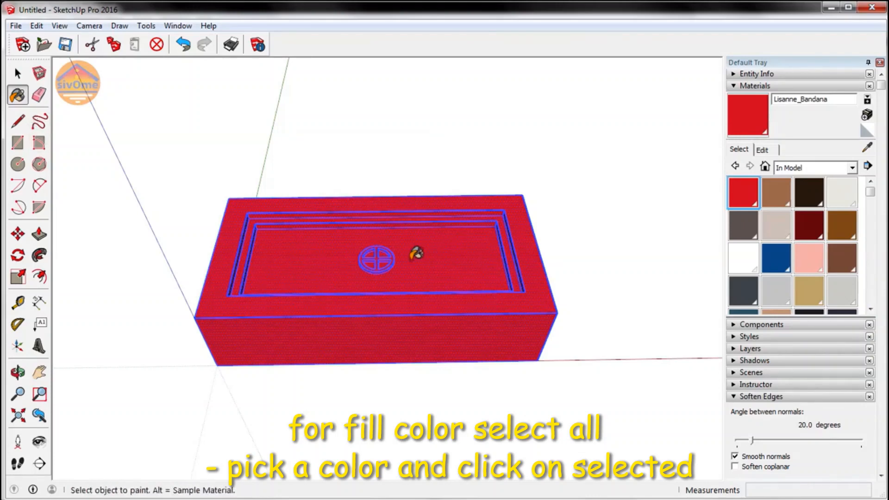
- Edit the Lisanne_Bandana material's HLS colour to hue 0, saturation 75 and lightness 70
{"action": "left_click", "coordinate": [762, 151]}
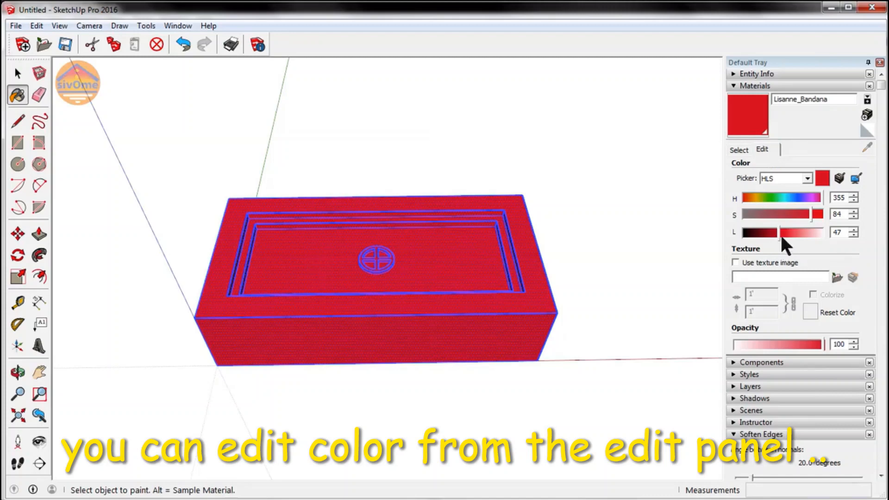
{"action": "left_click_drag", "start_coordinate": [778, 233], "coordinate": [800, 232]}
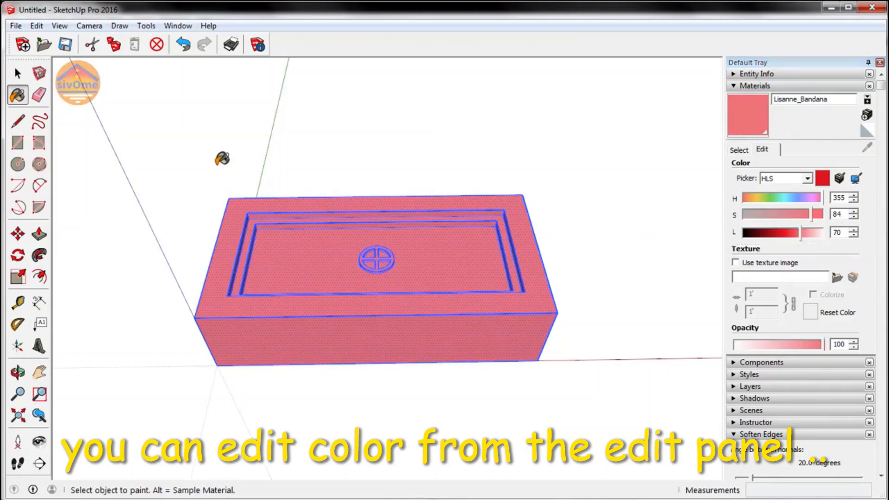
{"action": "left_click", "coordinate": [18, 73]}
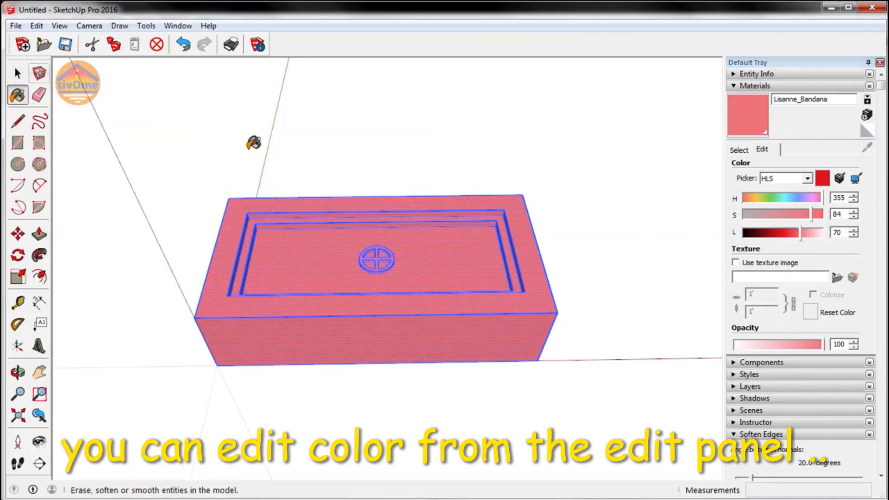
{"action": "left_click_drag", "start_coordinate": [808, 214], "coordinate": [793, 221]}
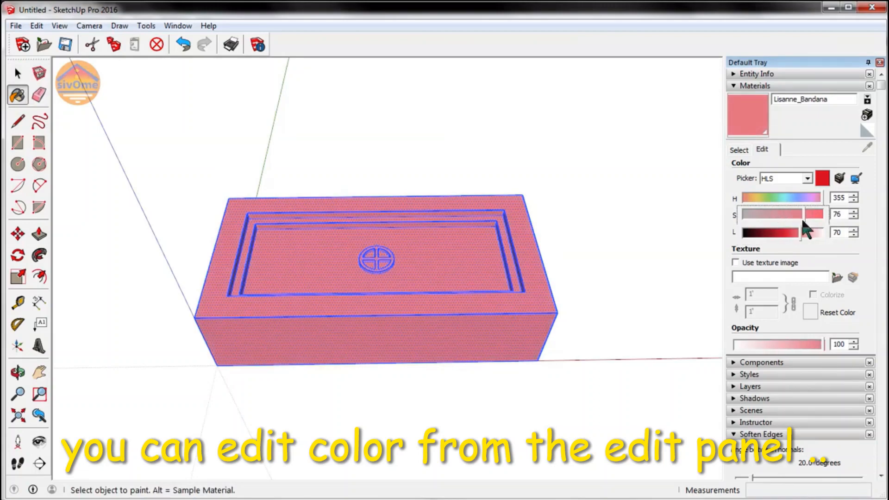
{"action": "left_click_drag", "start_coordinate": [798, 197], "coordinate": [736, 198]}
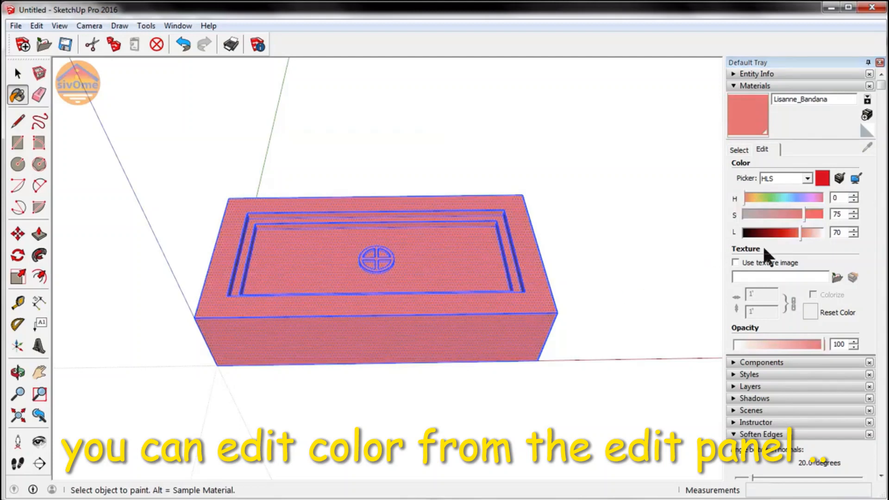
- Examine the recoloured box, its stepped recess and its cross-ring from a corner view, and clear the selection
{"action": "left_click", "coordinate": [19, 75]}
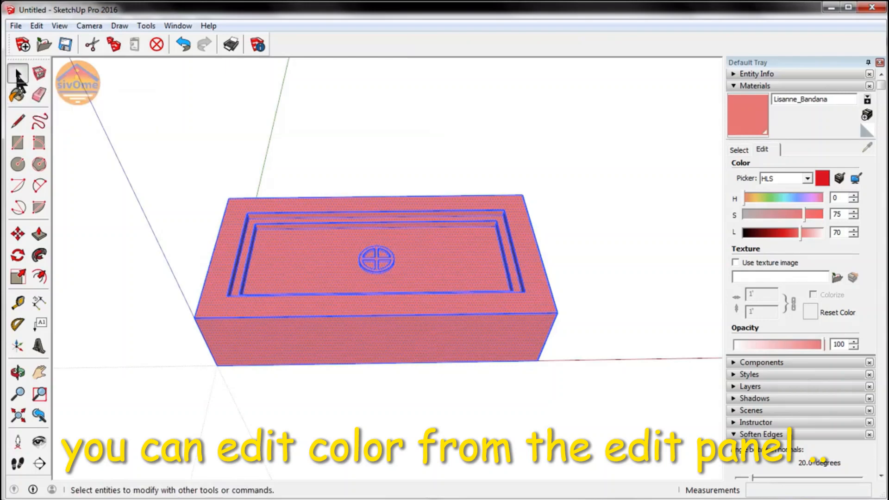
{"action": "scroll", "coordinate": [120, 260], "scroll_direction": "up", "scroll_amount": 2}
{"action": "scroll", "coordinate": [367, 282], "scroll_direction": "down", "scroll_amount": 2}
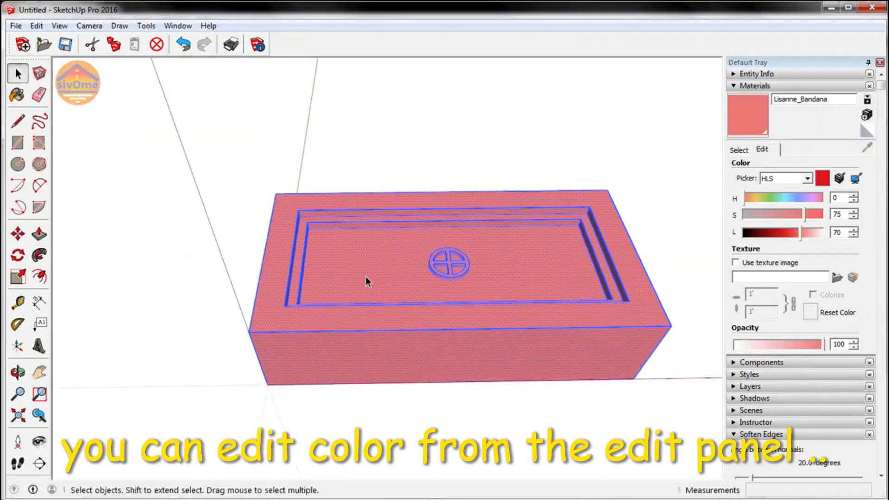
{"action": "scroll", "coordinate": [709, 289], "scroll_direction": "up", "scroll_amount": 1}
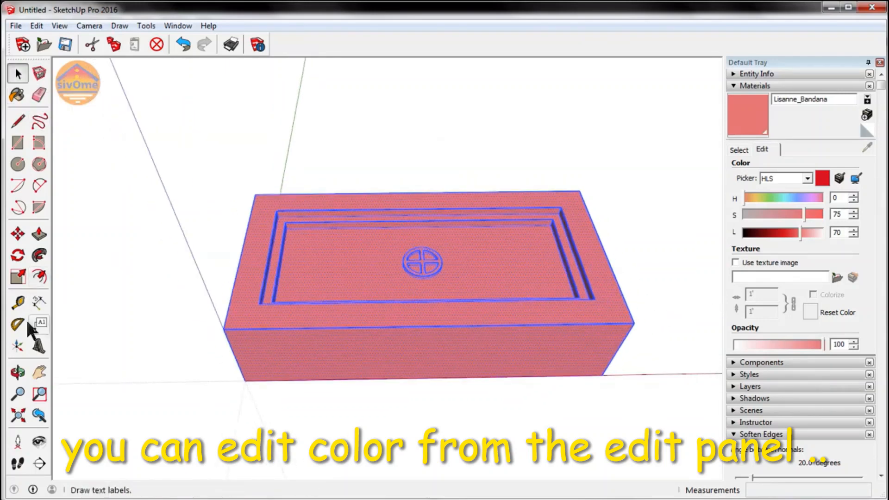
{"action": "left_click", "coordinate": [26, 370]}
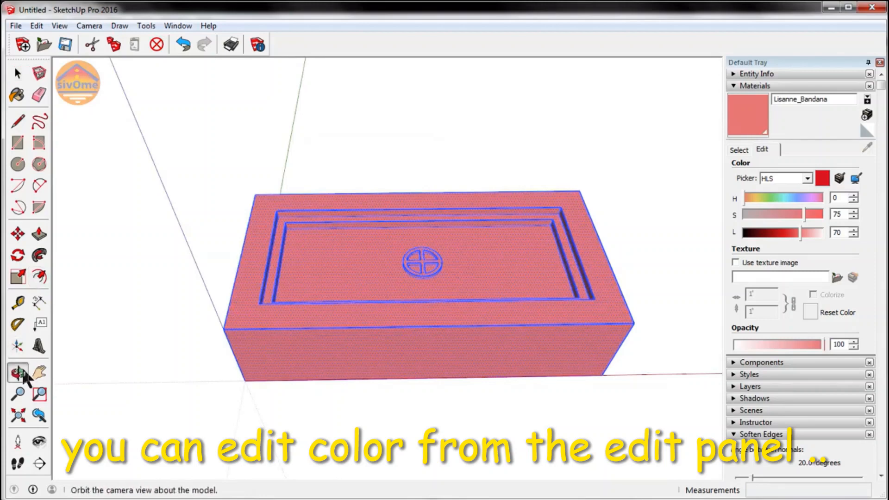
{"action": "mouse_move", "coordinate": [175, 334]}
{"action": "left_mouse_down"}
{"action": "mouse_move", "coordinate": [391, 282]}
{"action": "mouse_move", "coordinate": [612, 290]}
{"action": "mouse_move", "coordinate": [537, 352]}
{"action": "mouse_move", "coordinate": [551, 332]}
{"action": "mouse_move", "coordinate": [421, 317]}
{"action": "mouse_move", "coordinate": [522, 232]}
{"action": "mouse_move", "coordinate": [444, 352]}
{"action": "left_mouse_up"}
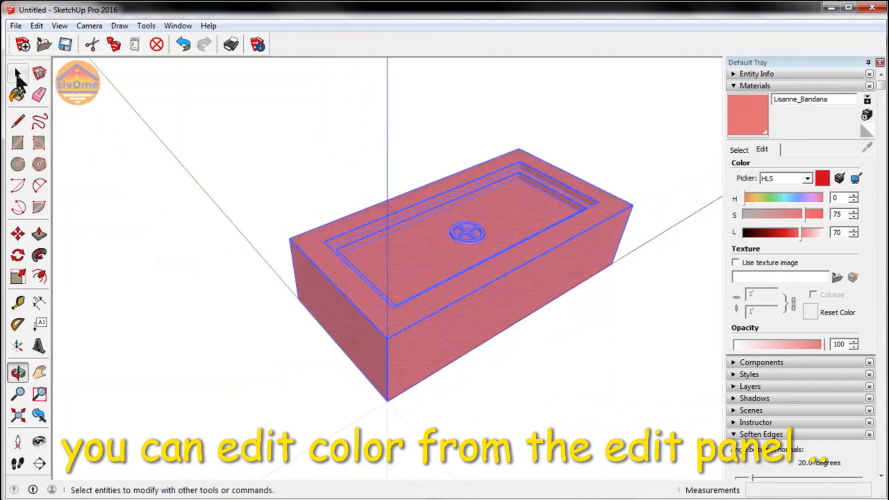
{"action": "left_click", "coordinate": [17, 74]}
{"action": "left_click", "coordinate": [246, 121]}
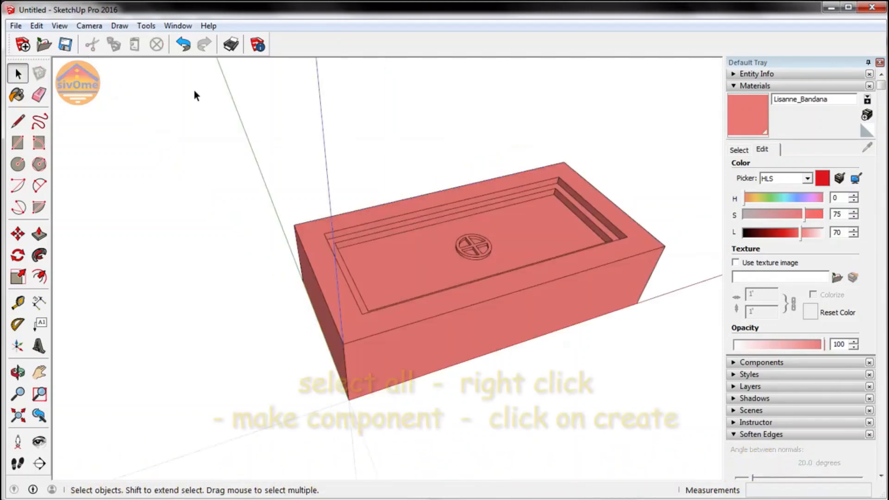
- Select the whole box with its recess and cross-ring and make it a component named "brick", replacing the selection
{"action": "left_click_drag", "start_coordinate": [189, 90], "coordinate": [697, 424]}
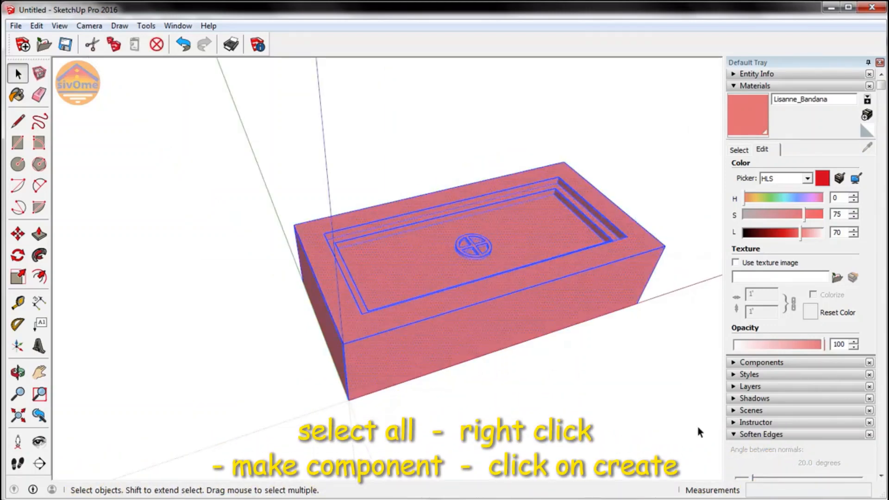
{"action": "left_click", "coordinate": [40, 74]}
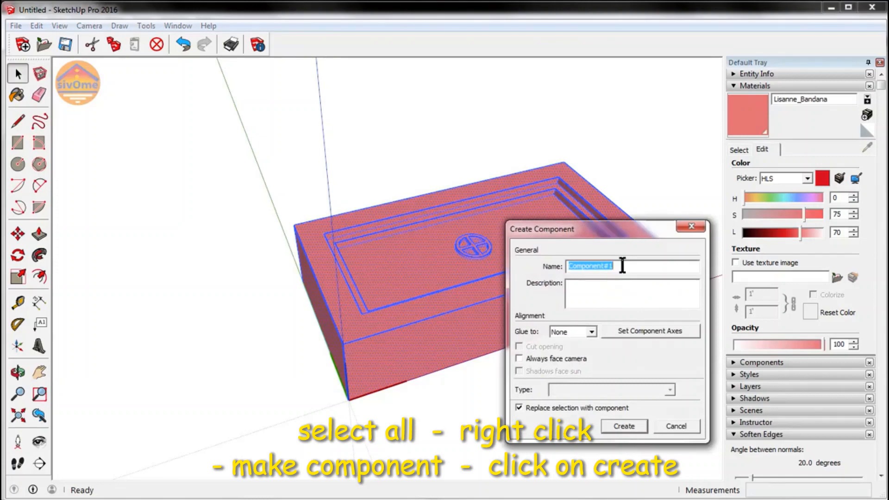
{"action": "type", "text": "brick"}
{"action": "left_click", "coordinate": [625, 425]}
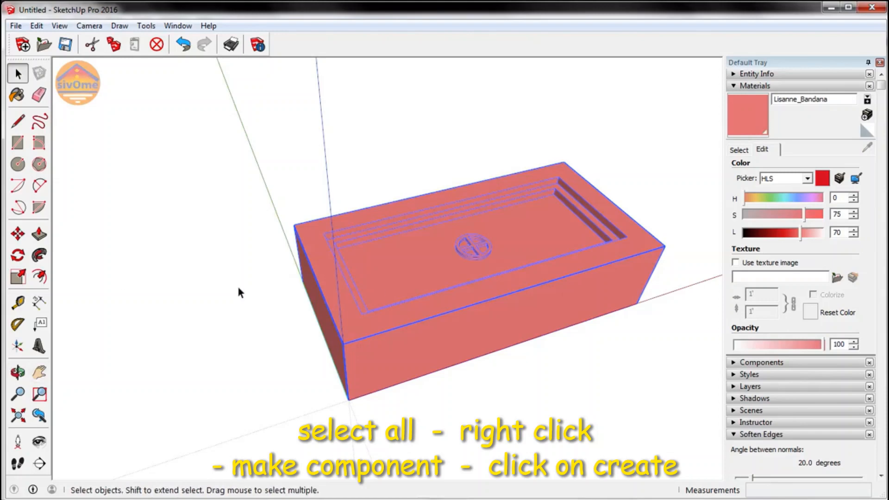
{"action": "scroll", "coordinate": [382, 288], "scroll_direction": "down", "scroll_amount": 1}
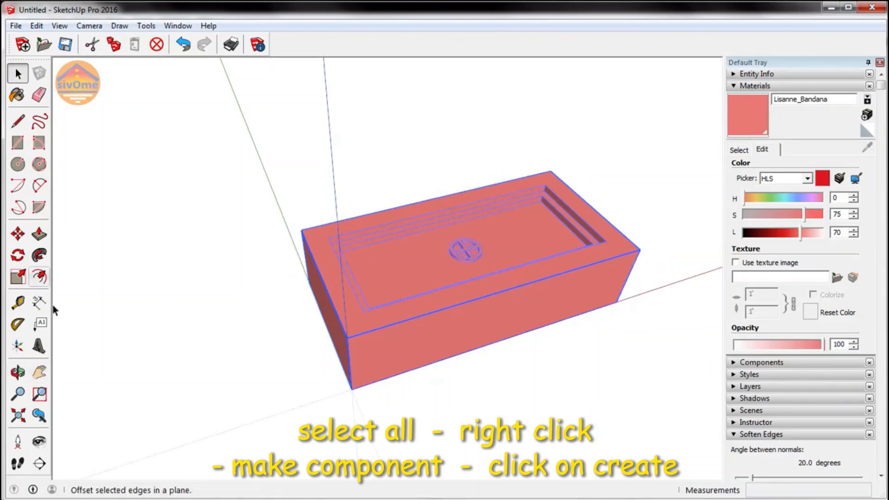
{"action": "left_click", "coordinate": [18, 372]}
{"action": "left_click_drag", "start_coordinate": [425, 284], "coordinate": [494, 329]}
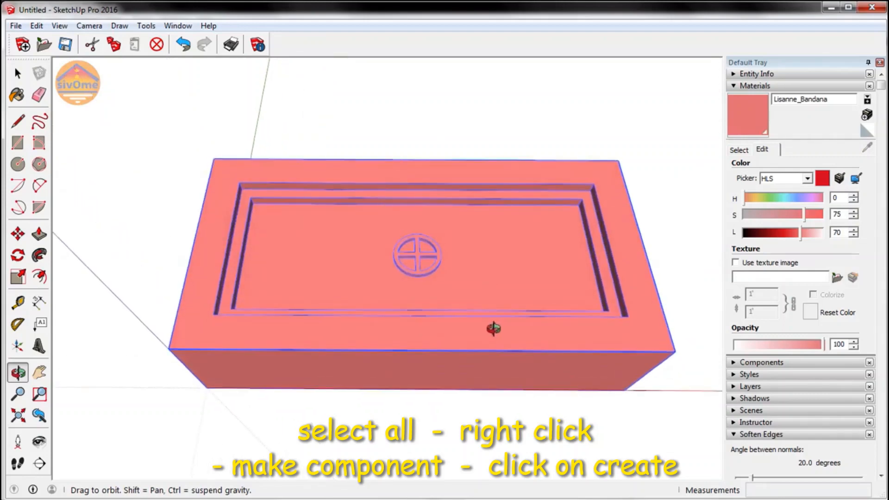